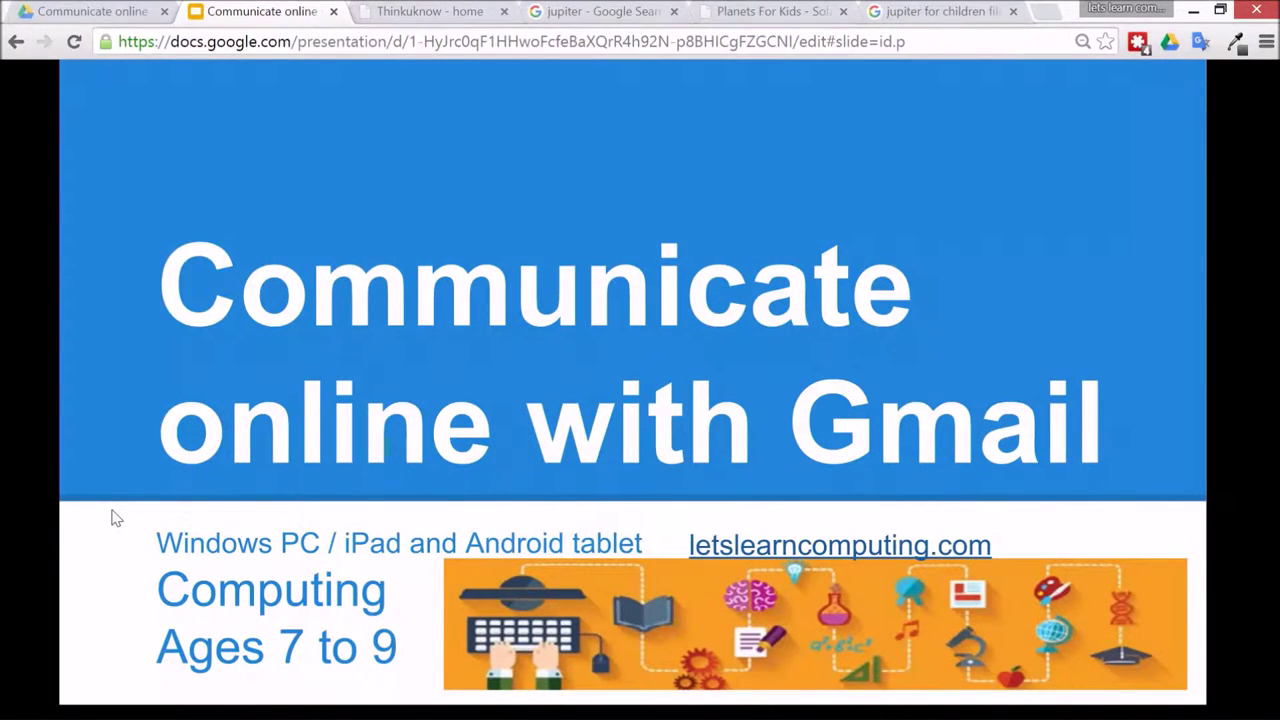
# Show the Lesson preparation slide, view the Thinkuknow Email Quiz Game page, and advance the presentation to the Lesson concepts slide.
pyautogui.press('Right')
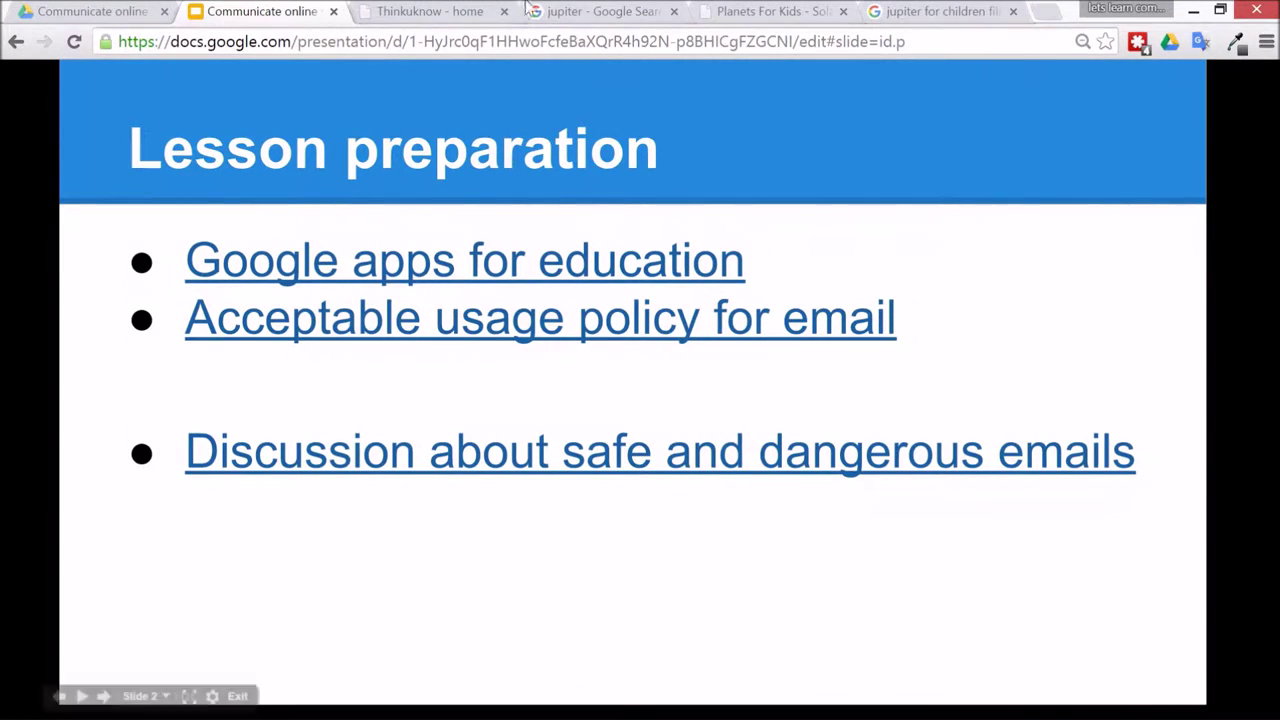
pyautogui.click(438, 10)
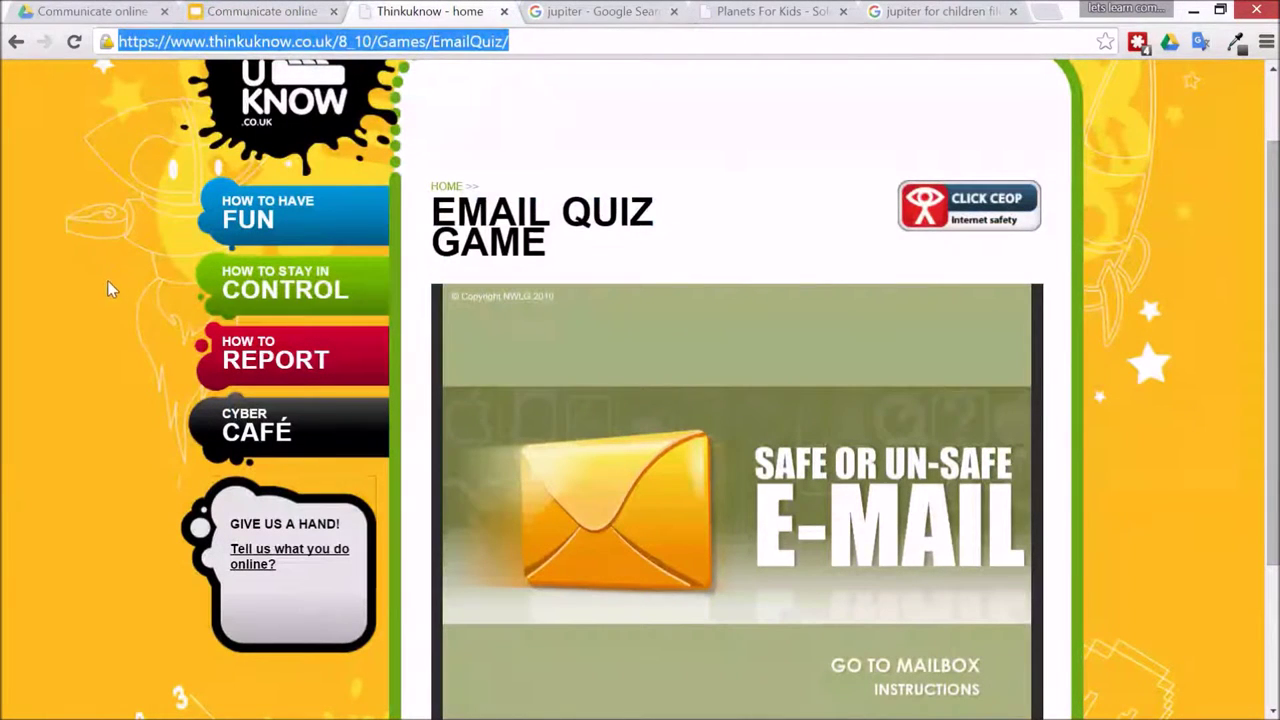
pyautogui.scroll(-1, 421, 477)
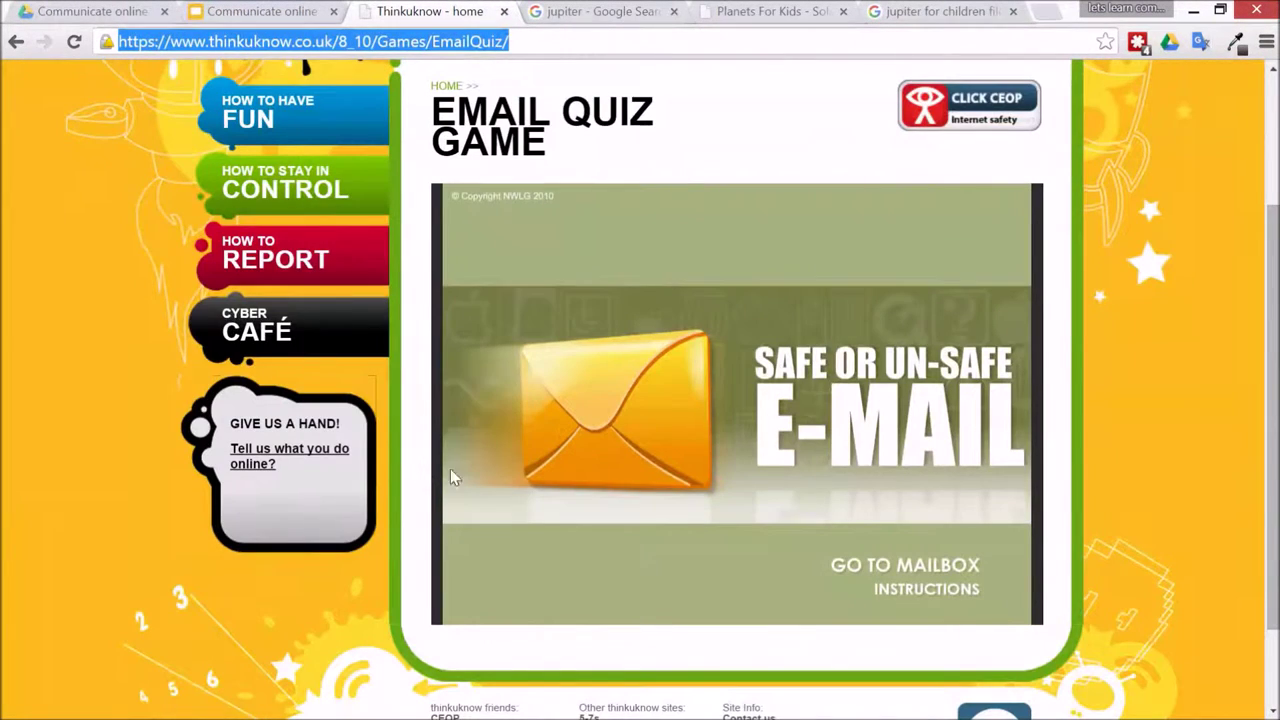
pyautogui.click(300, 10)
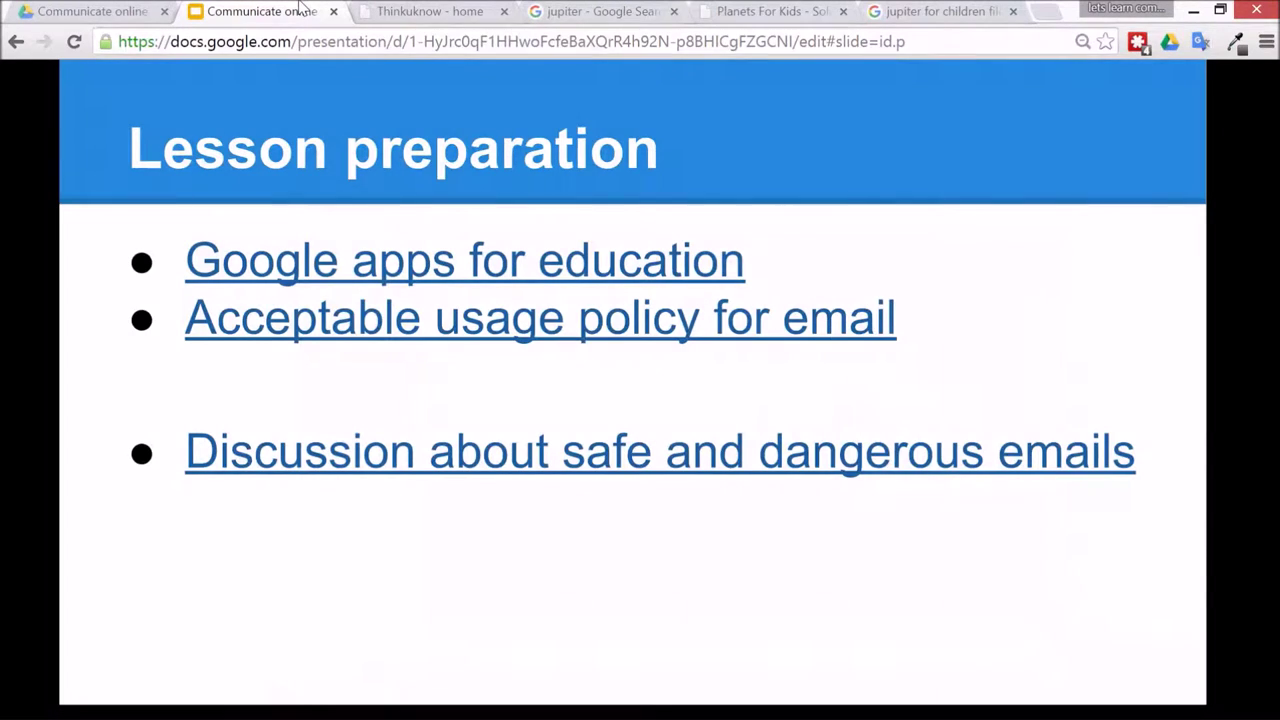
pyautogui.press('Right')
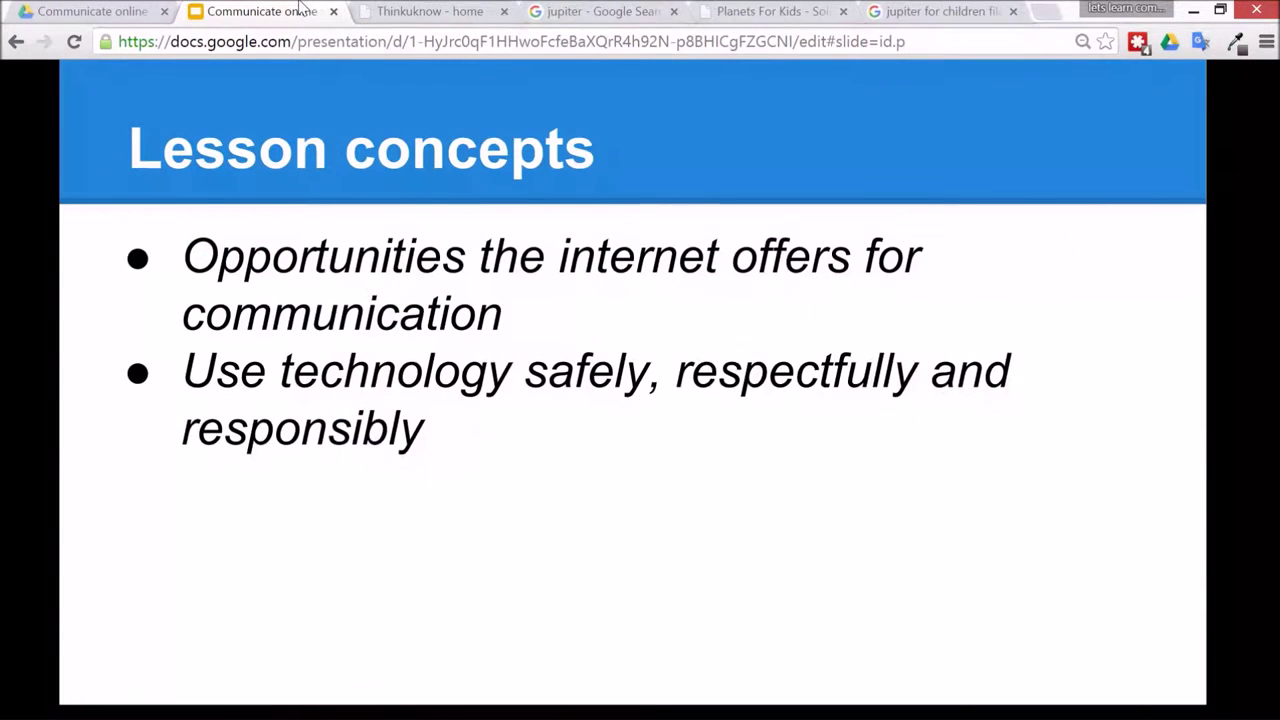
pyautogui.click(735, 130)
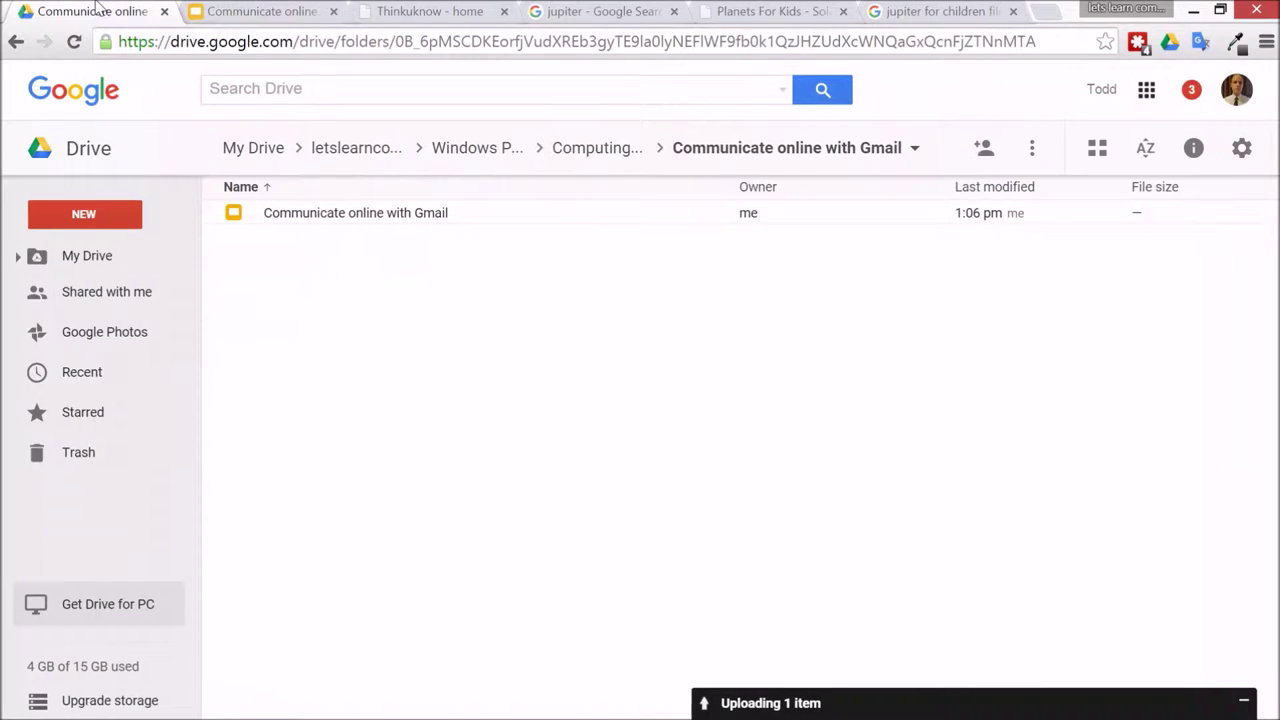
# Open Gmail from Google Drive and start a new message in the enlarged compose view.
pyautogui.click(97, 9)
pyautogui.click(1146, 91)
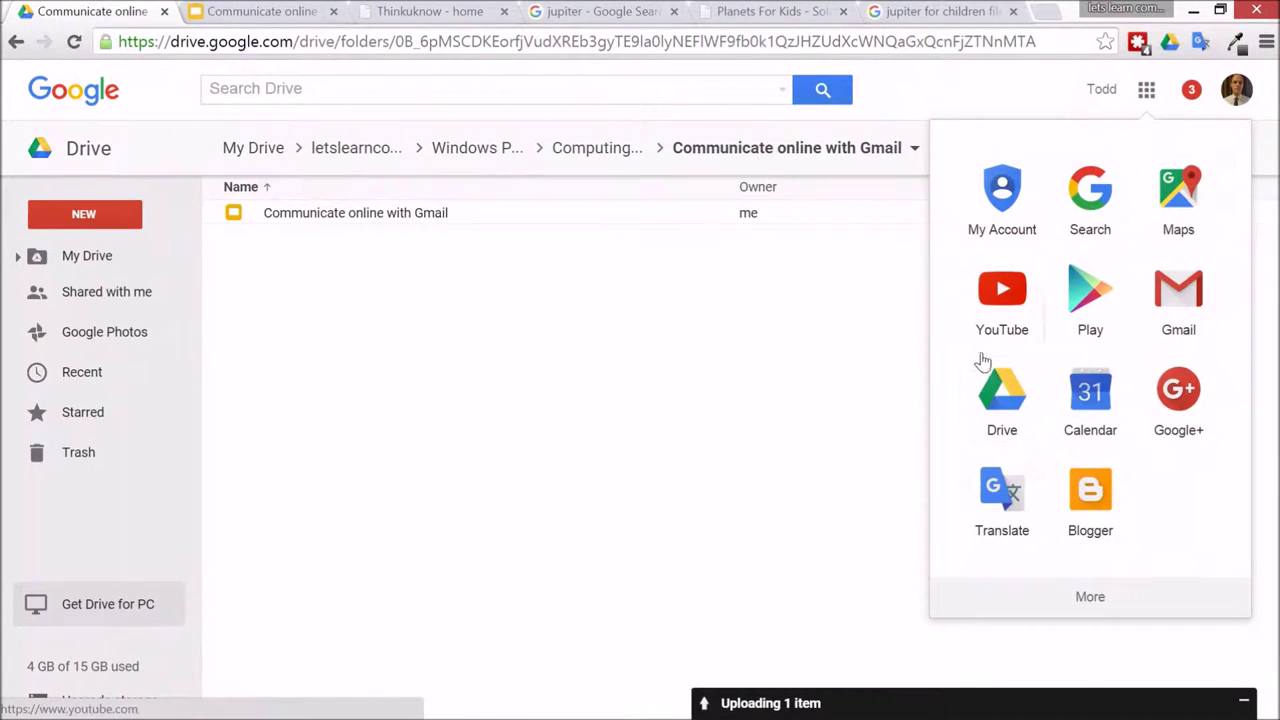
pyautogui.click(1178, 288)
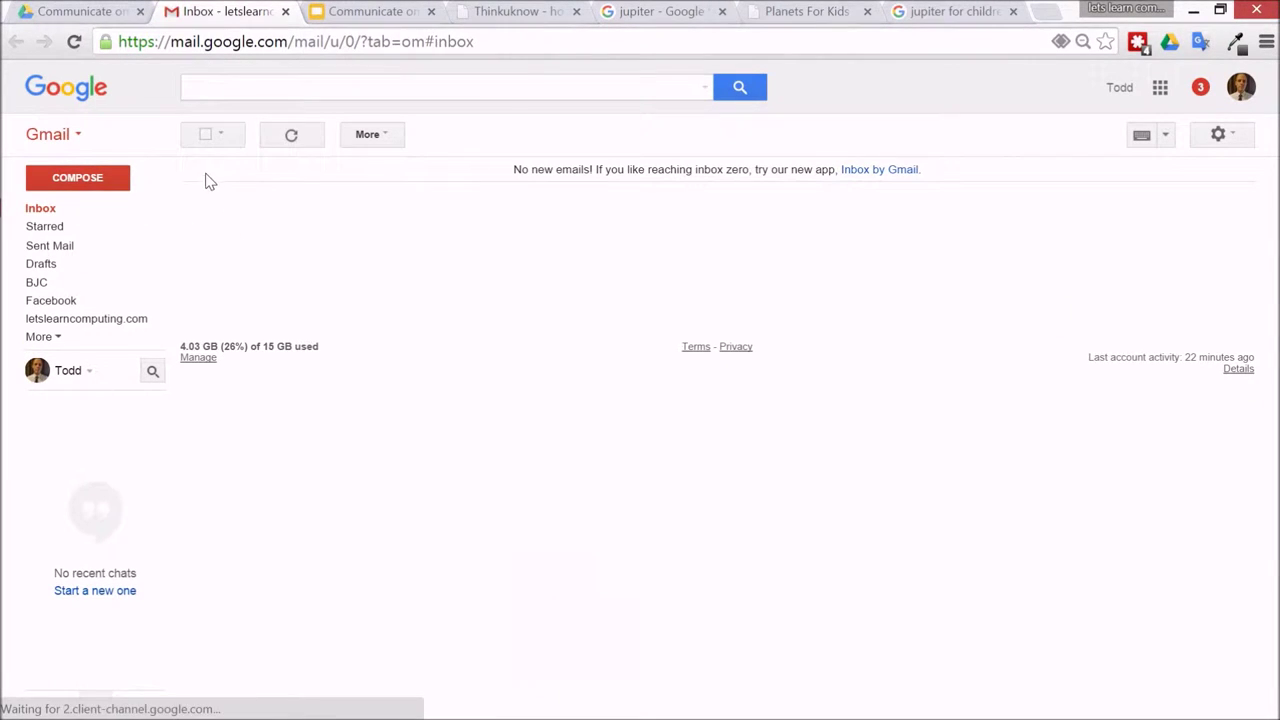
pyautogui.click(113, 181)
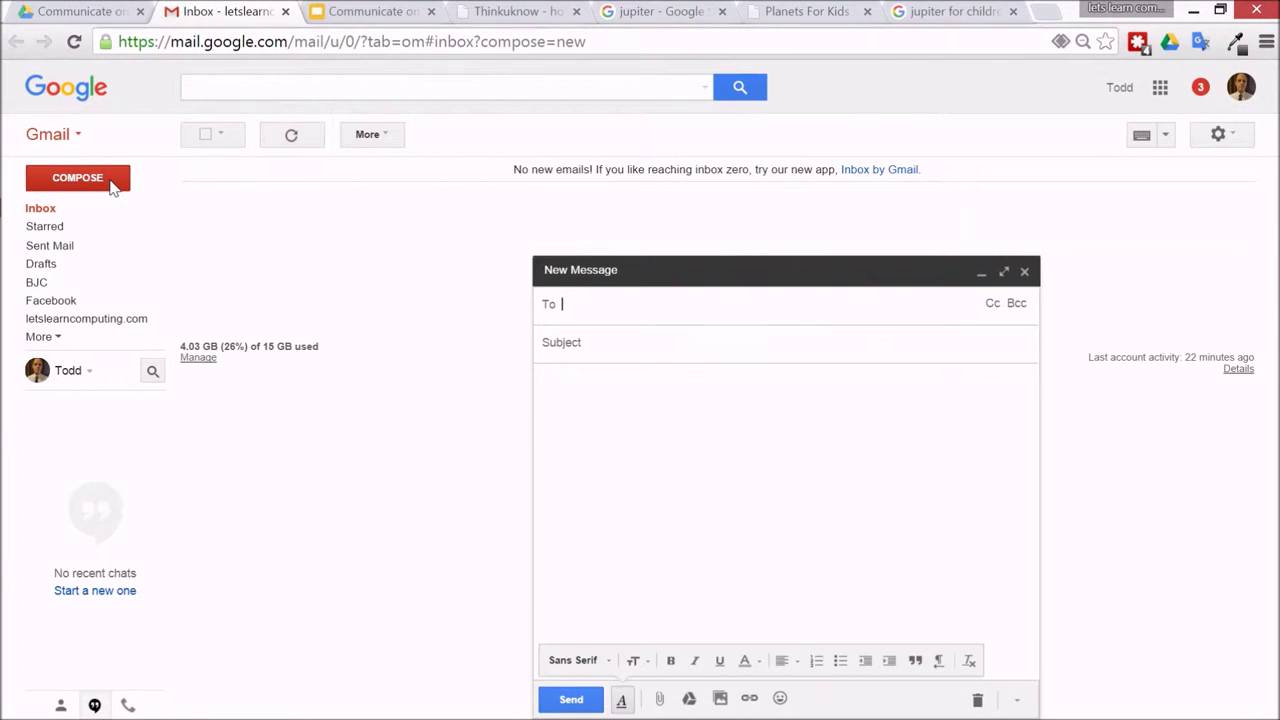
pyautogui.click(1002, 279)
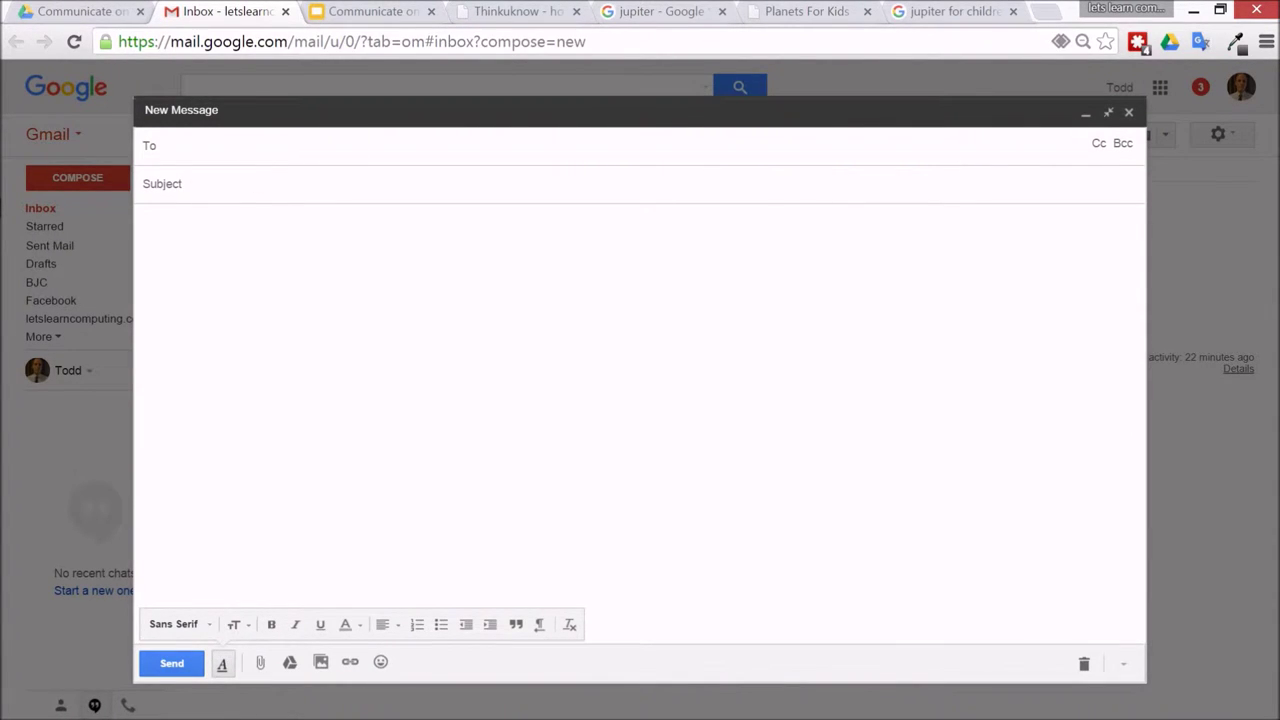
# Leave the recipient blank and give the email the subject "My favourite lesson this week".
pyautogui.press('Tab')
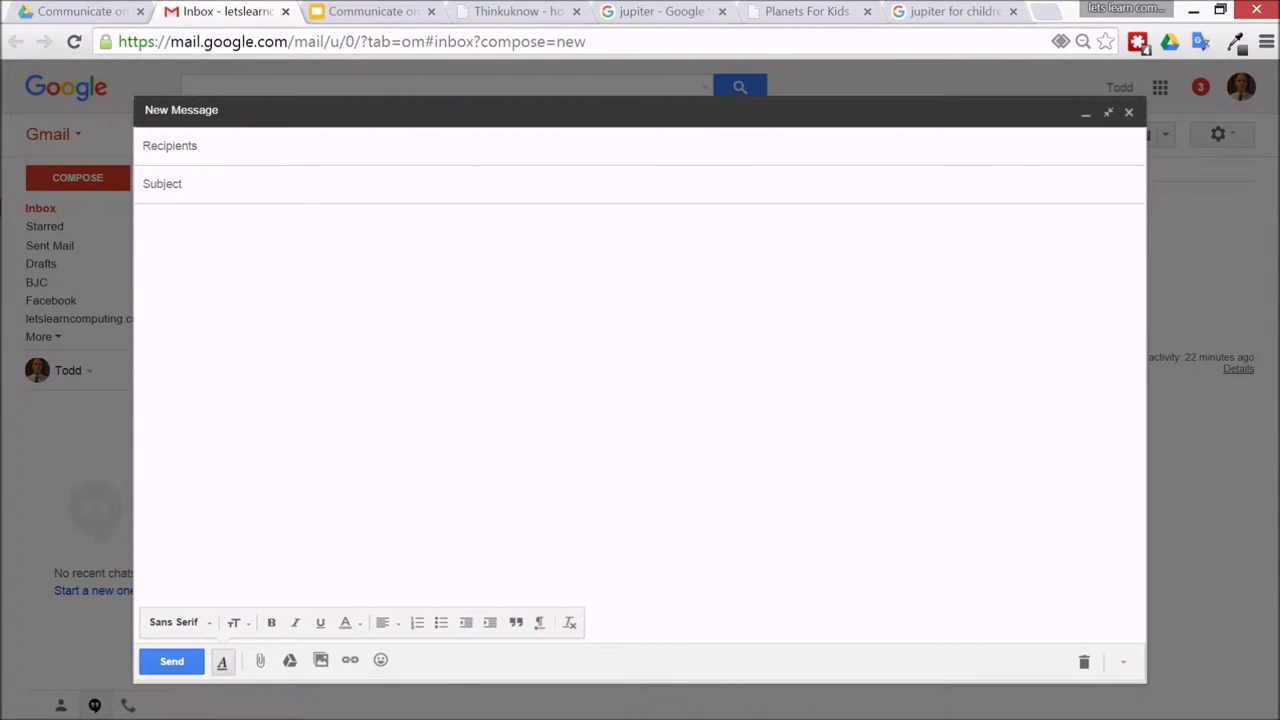
pyautogui.write('My favourite lesson this week')
pyautogui.press('Tab')
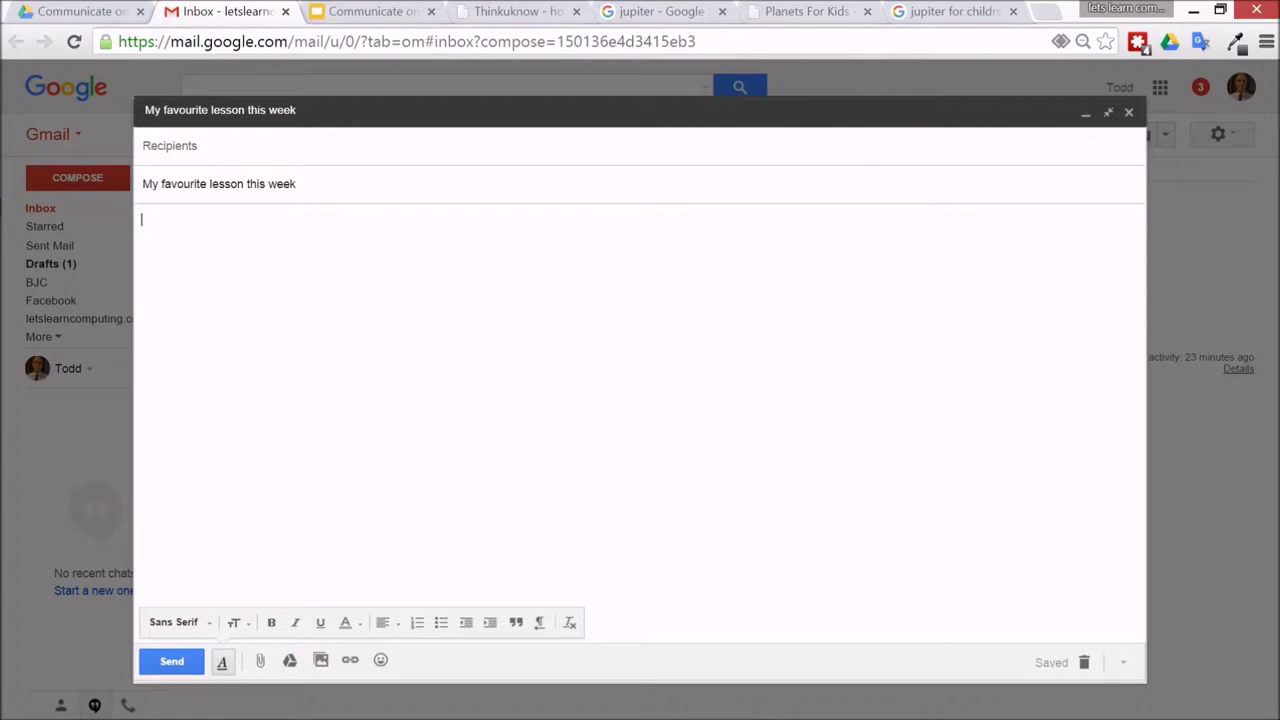
# Write a greeting to the teacher, followed by "This week i've really enjoyed our lesson about the planets. I liked learning about the gas giant jupiter.".
pyautogui.write('Dear')
pyautogui.write('Mr Colwell')
pyautogui.press('Return')
pyautogui.write("This week i've really enjoyed our lesson about the planets. I liked learning about the gas giant jupiter.")
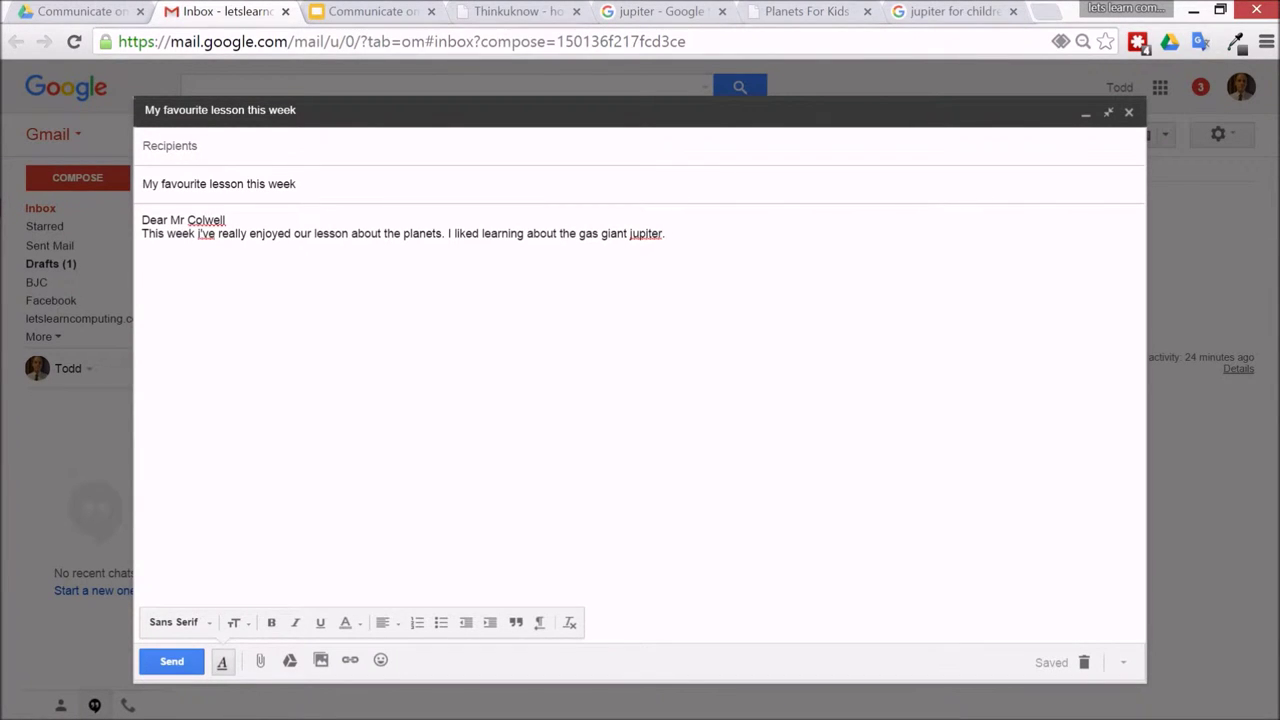
# Change the font of the whole message body to Comic Sans MS, magnifying the screen to 225%.
pyautogui.moveTo(666, 233); pyautogui.dragTo(142, 219)
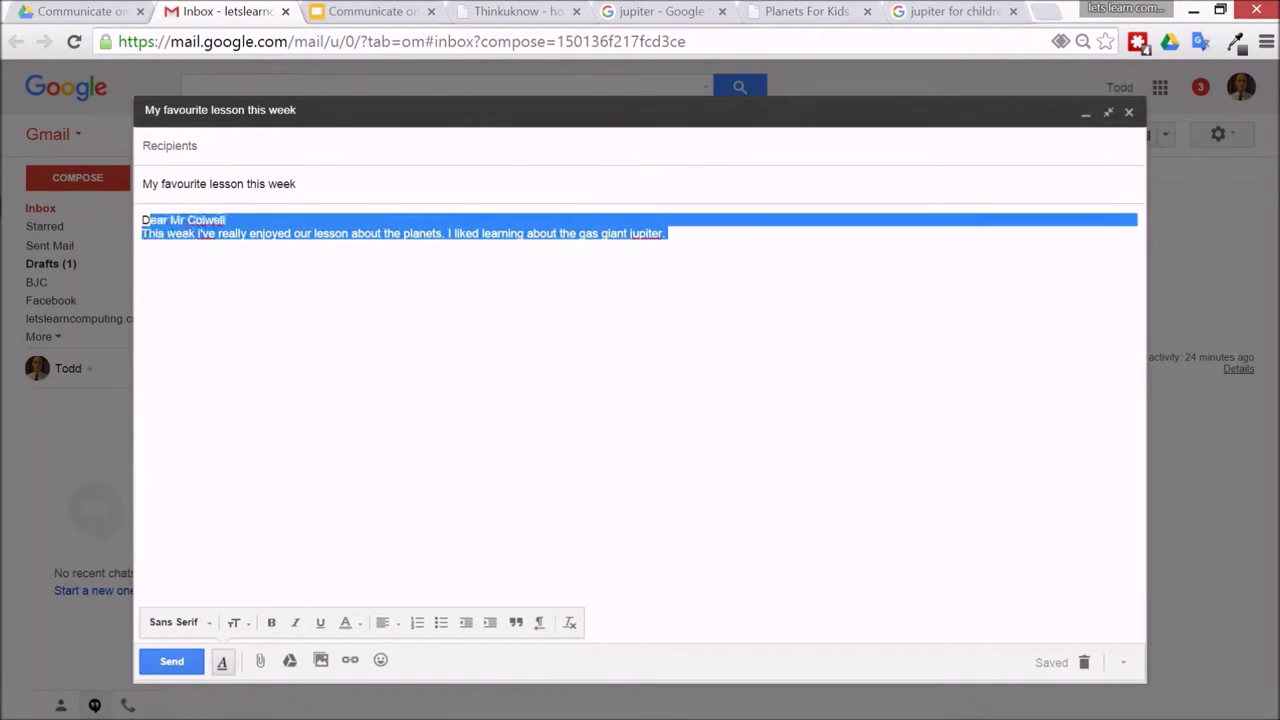
pyautogui.click(200, 628)
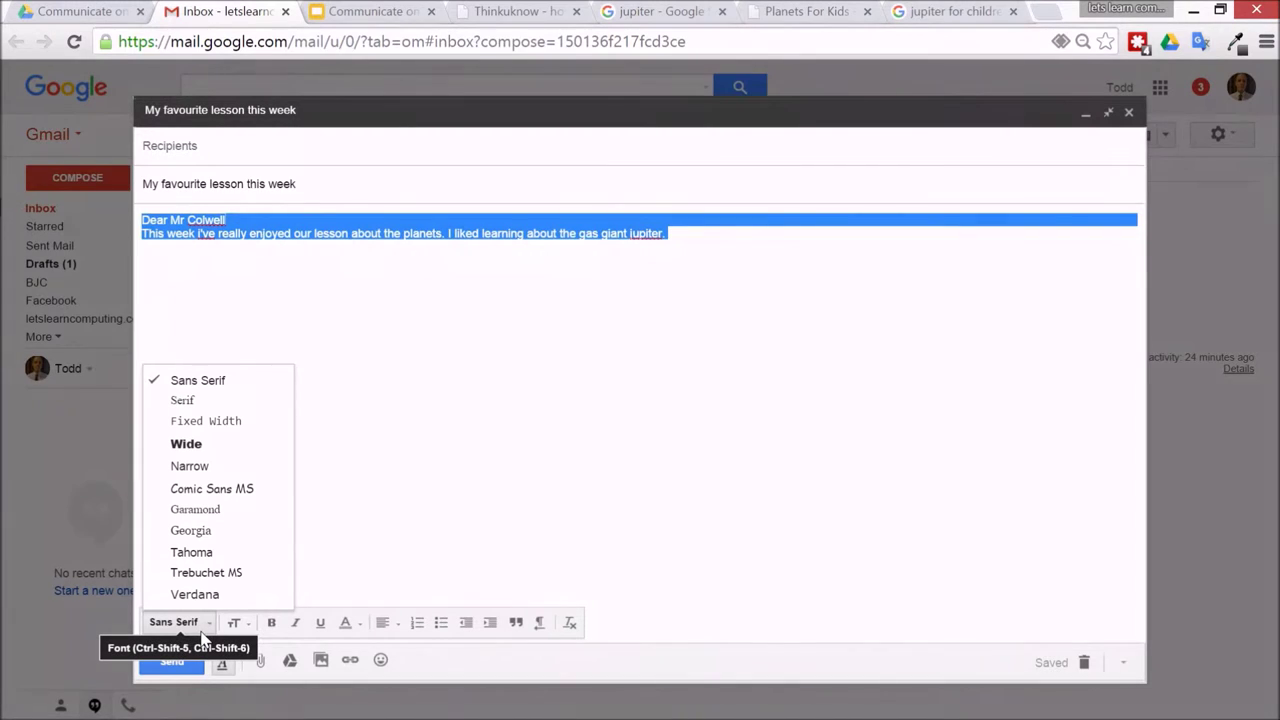
pyautogui.press('super+plus')
pyautogui.press('super+plus')
pyautogui.press('super+plus')
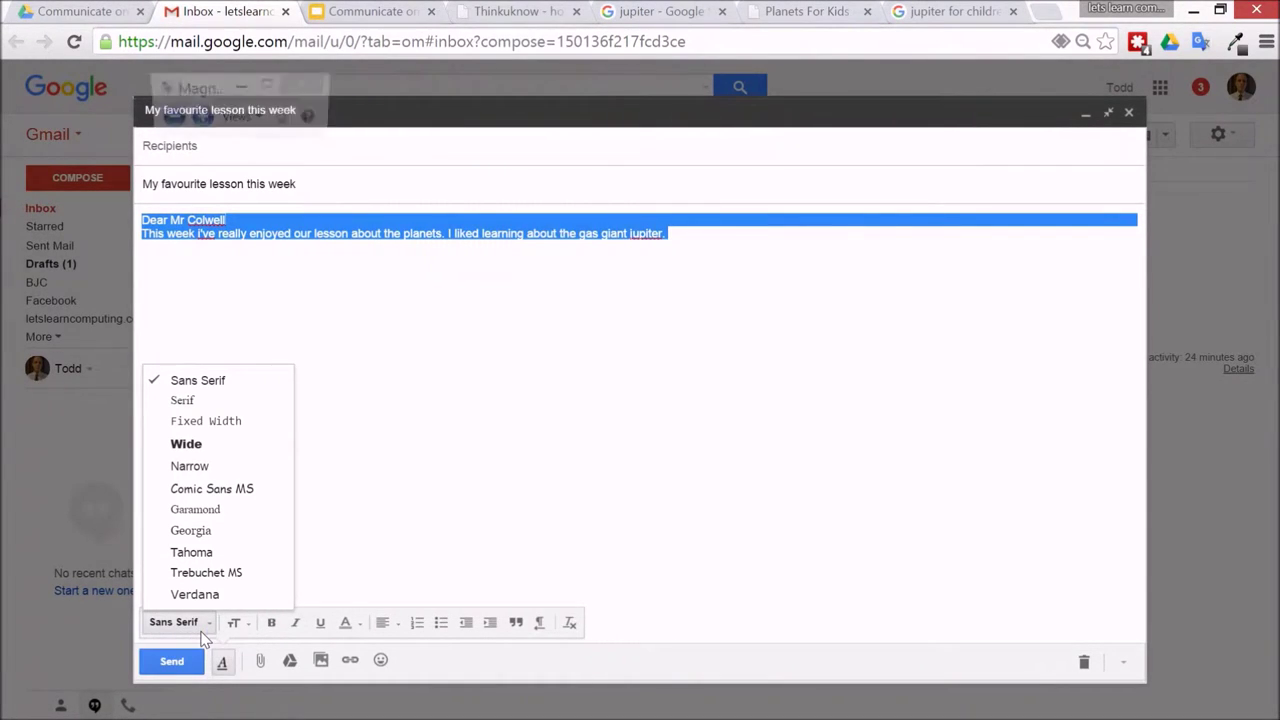
pyautogui.press('super+plus')
pyautogui.press('super+plus')
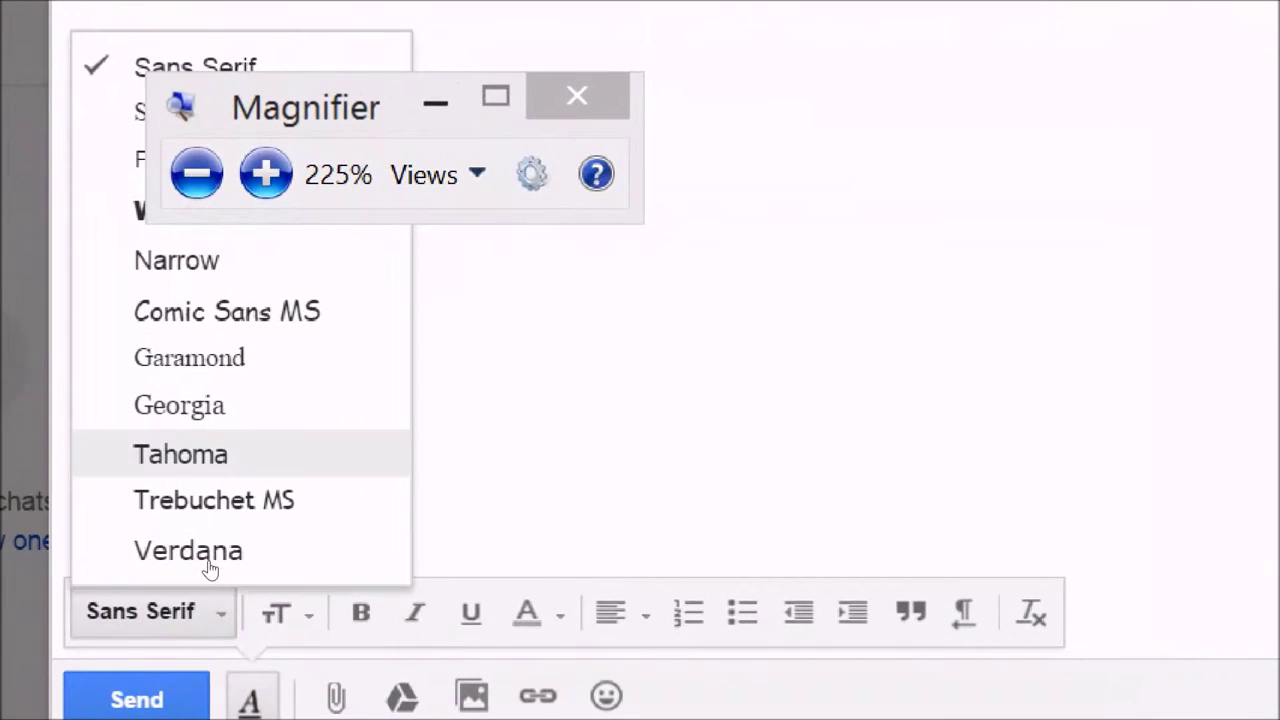
pyautogui.click(227, 311)
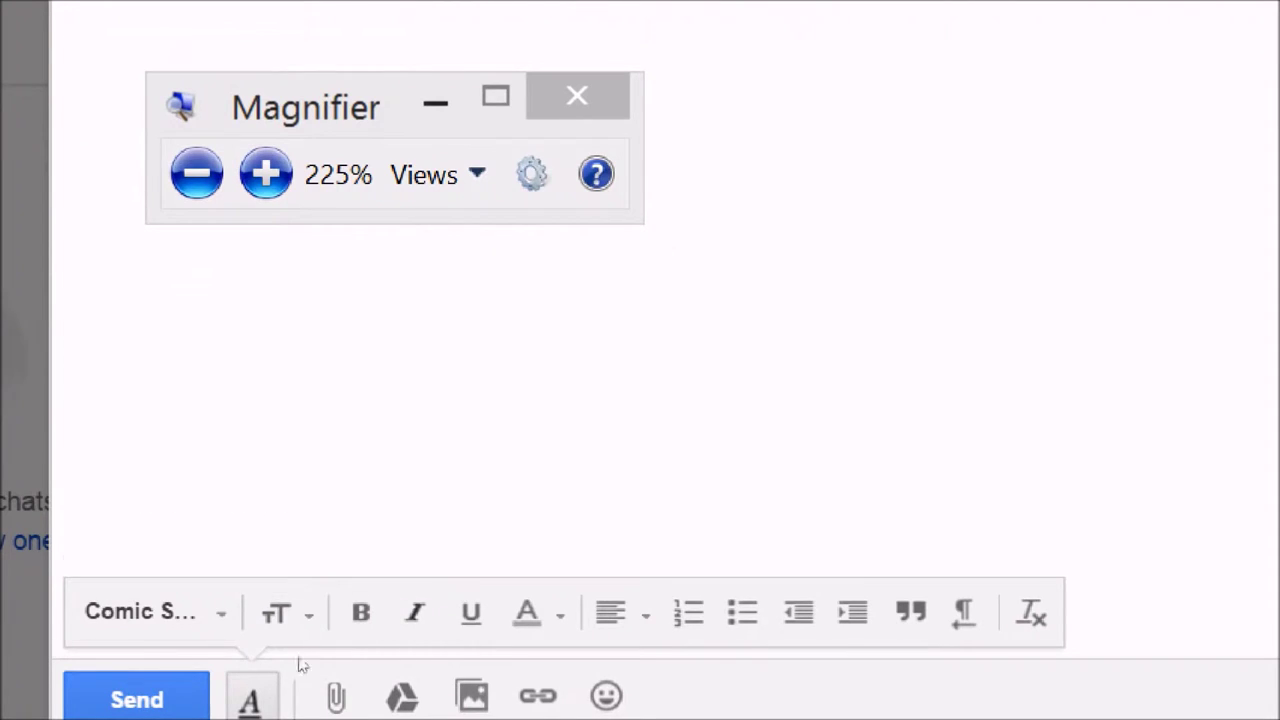
# Set the message body text to the Large size and try bold formatting on it.
pyautogui.hotkey('ctrl', 'b')
pyautogui.click(277, 580)
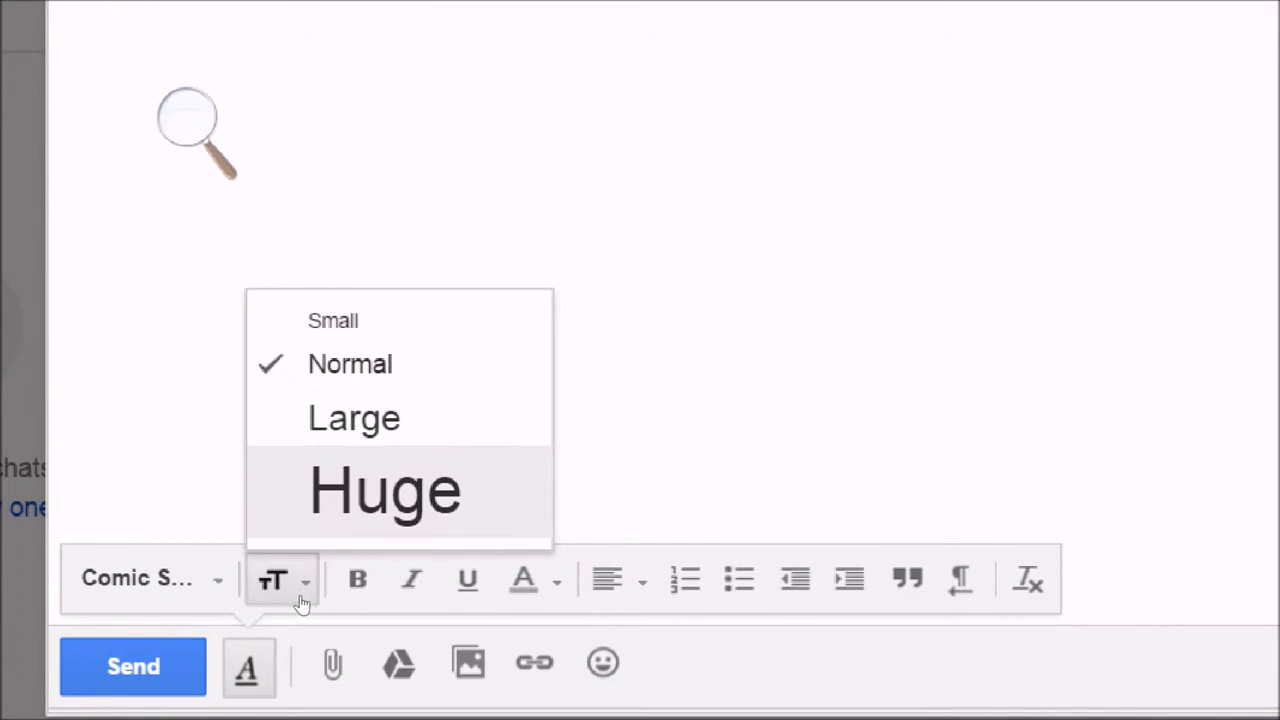
pyautogui.click(287, 556)
pyautogui.hotkey('ctrl', 'b')
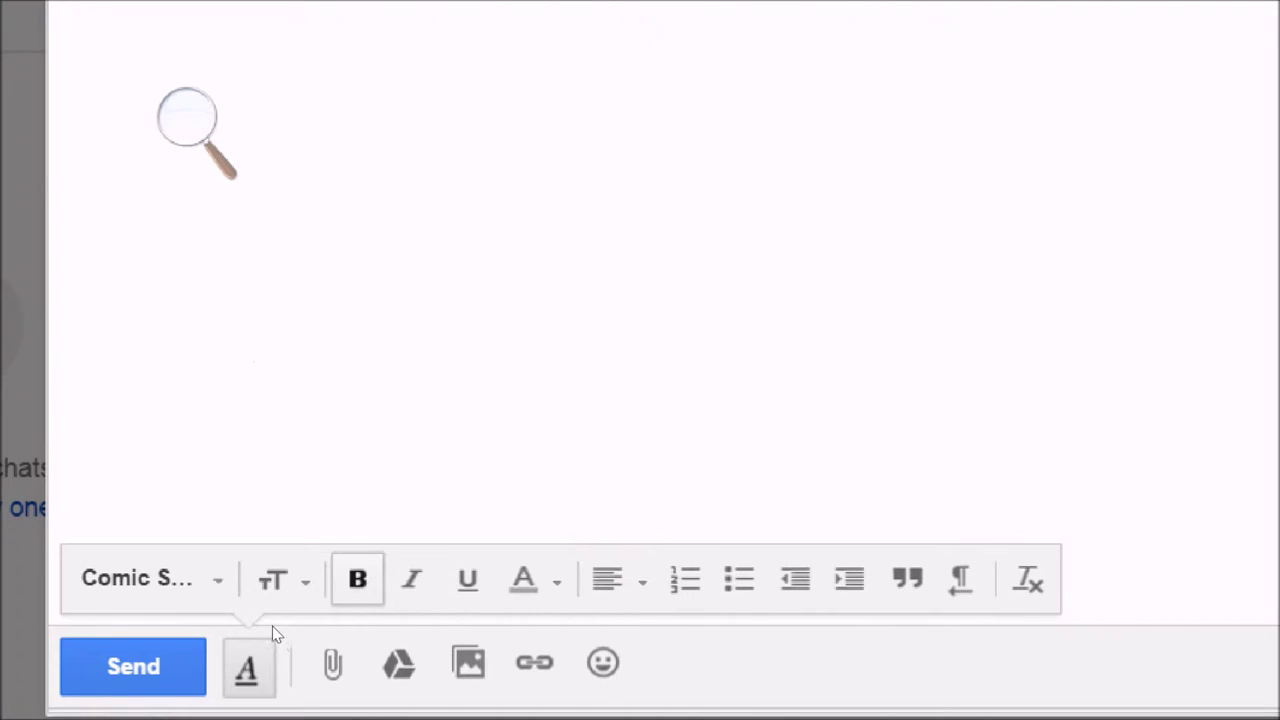
pyautogui.hotkey('ctrl', 'a')
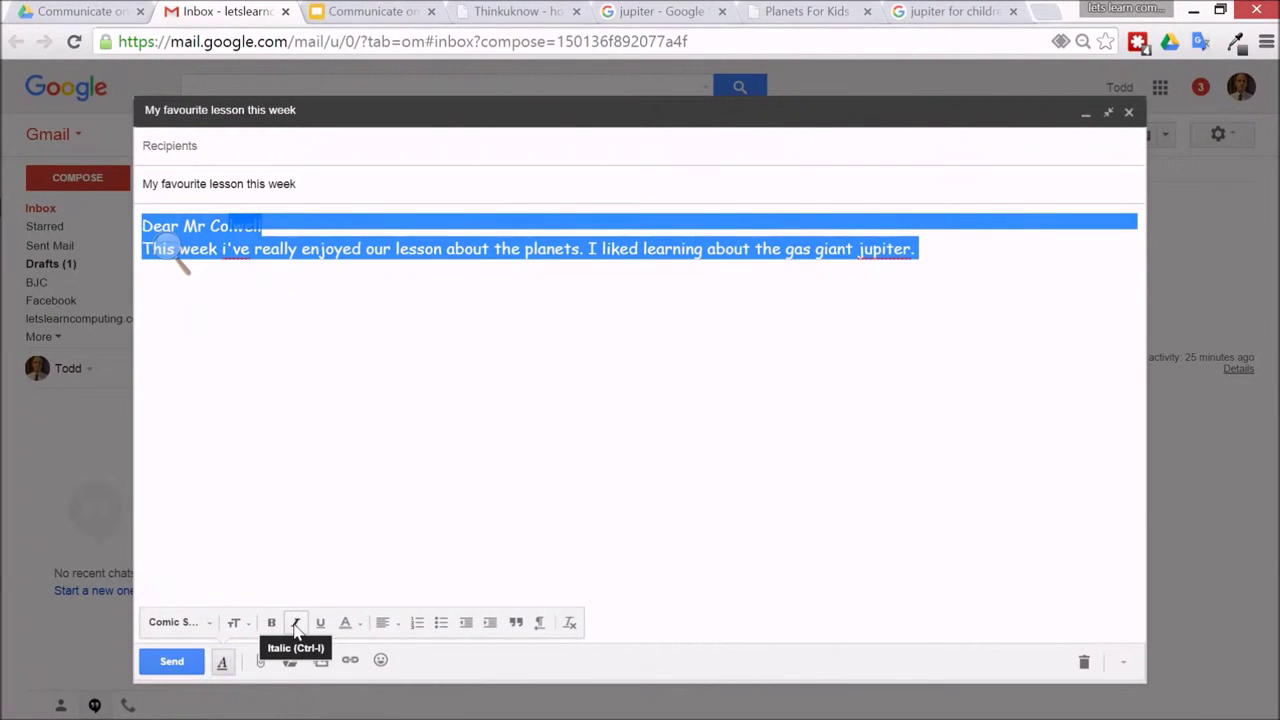
# Give the message body text a bright green background colour and a yellow text colour.
pyautogui.click(358, 623)
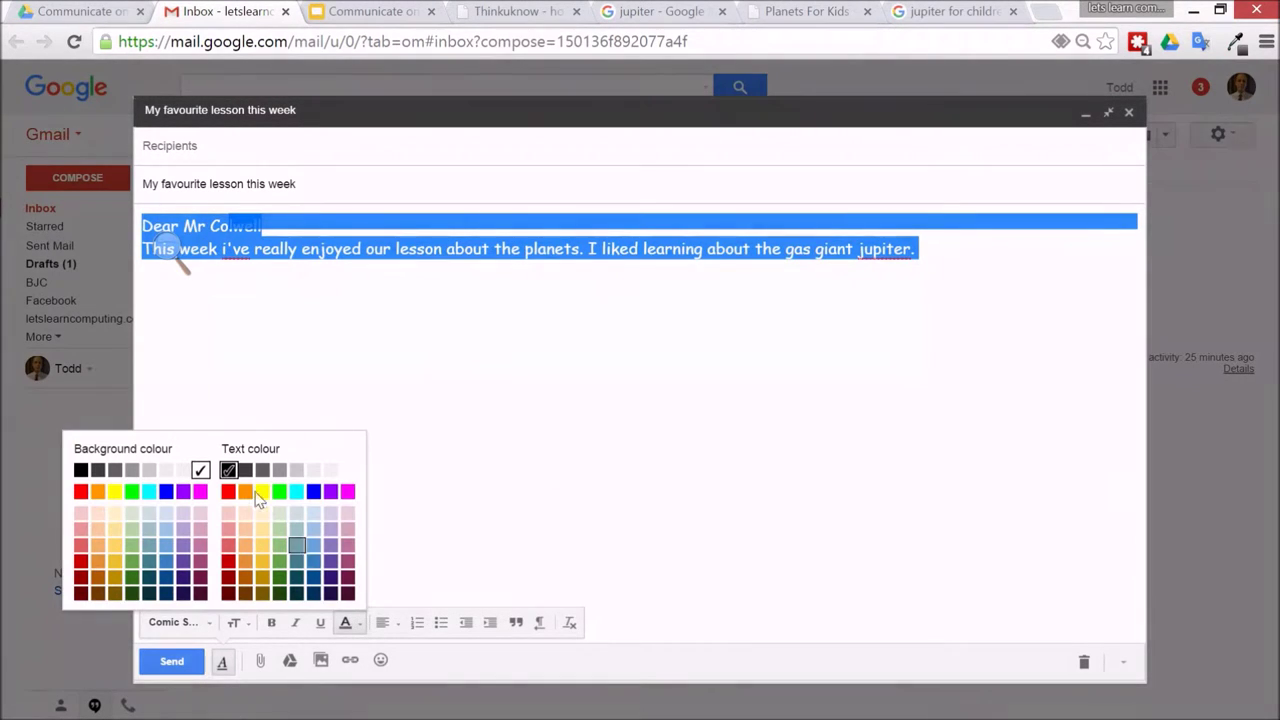
pyautogui.click(132, 494)
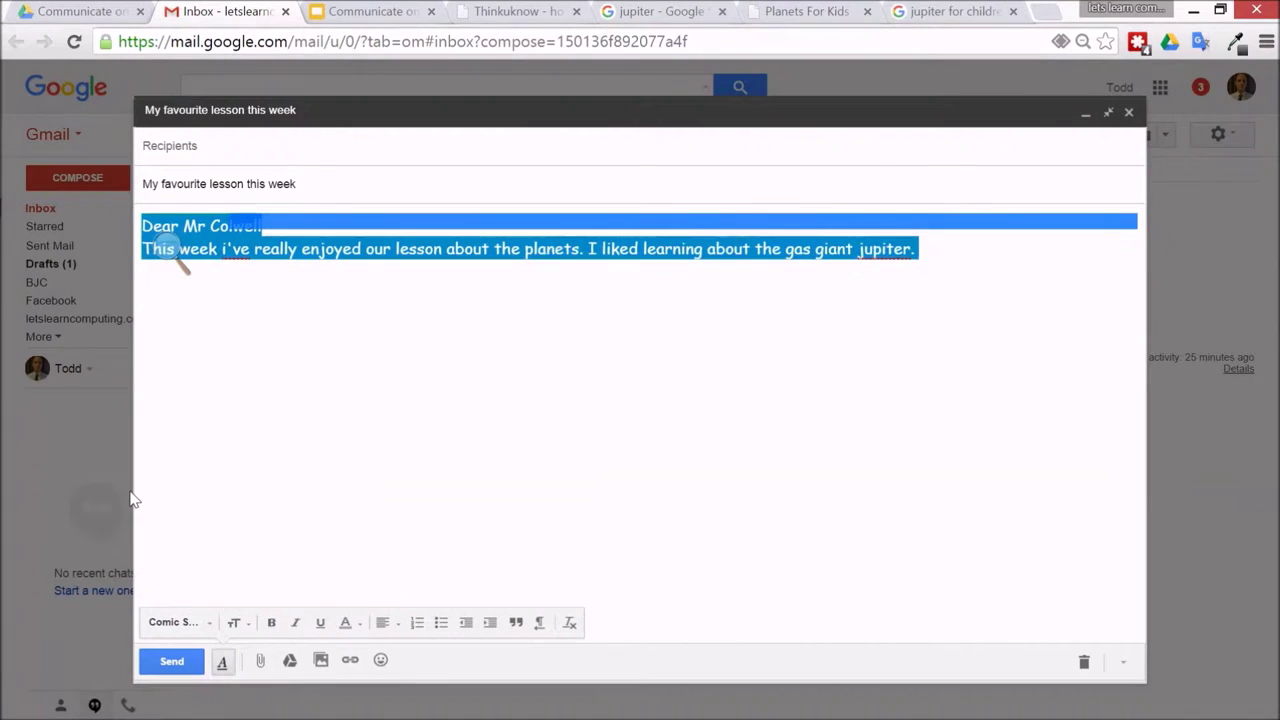
pyautogui.click(355, 626)
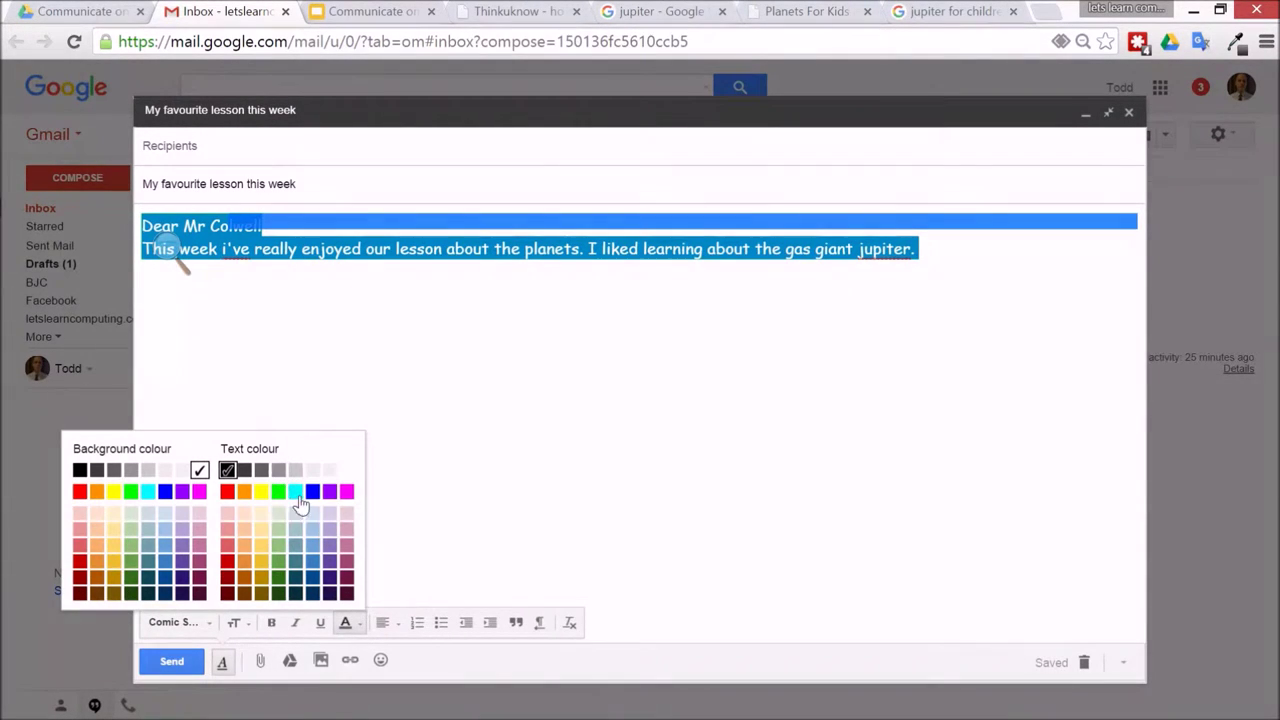
pyautogui.click(261, 491)
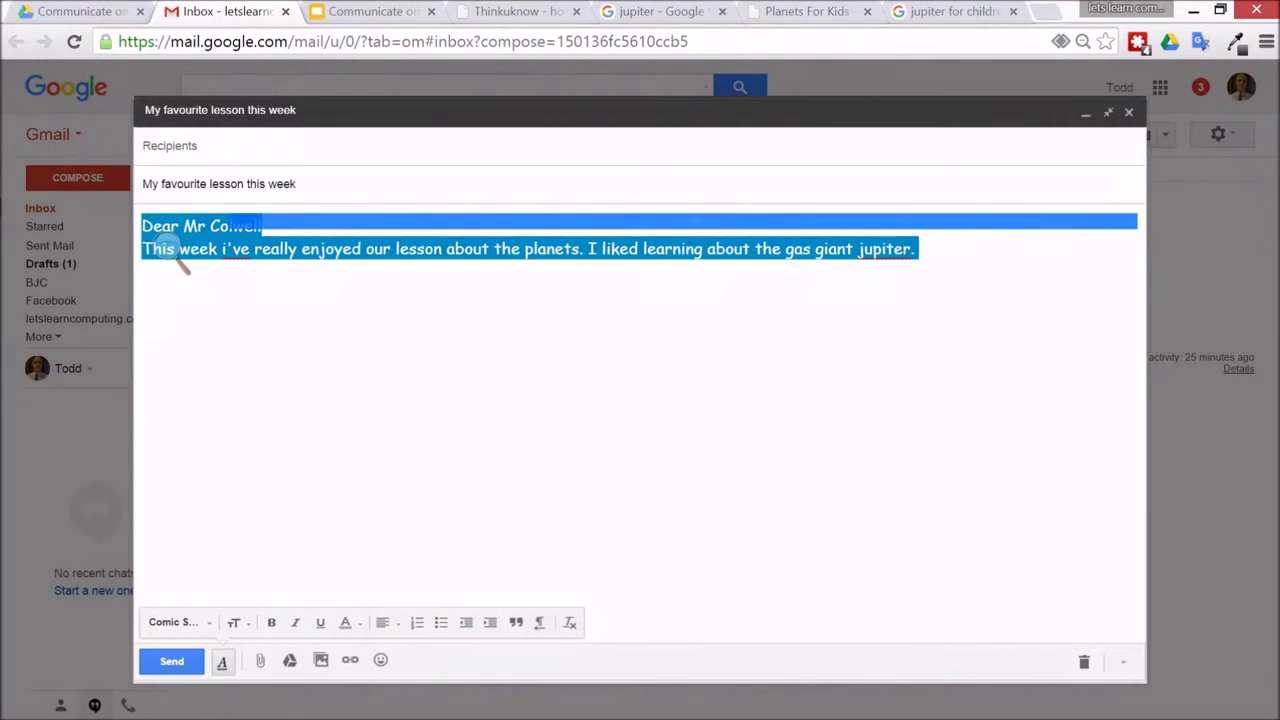
pyautogui.click(176, 256)
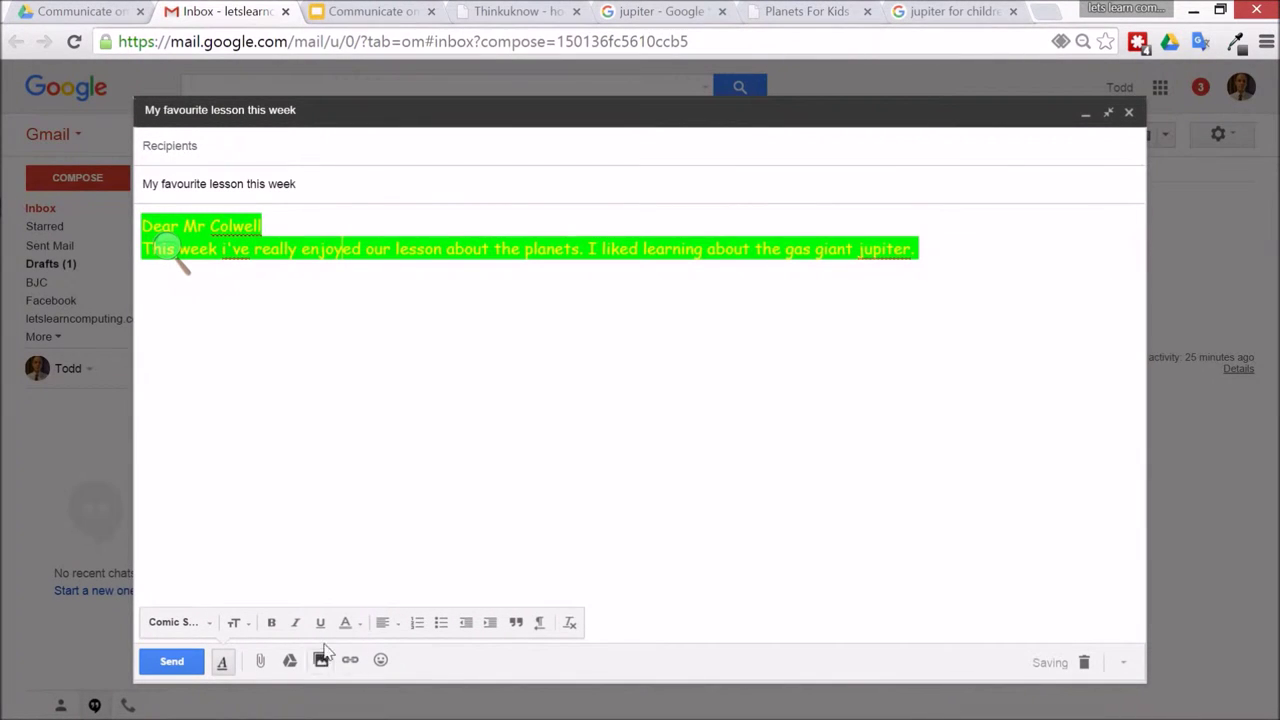
pyautogui.click(358, 622)
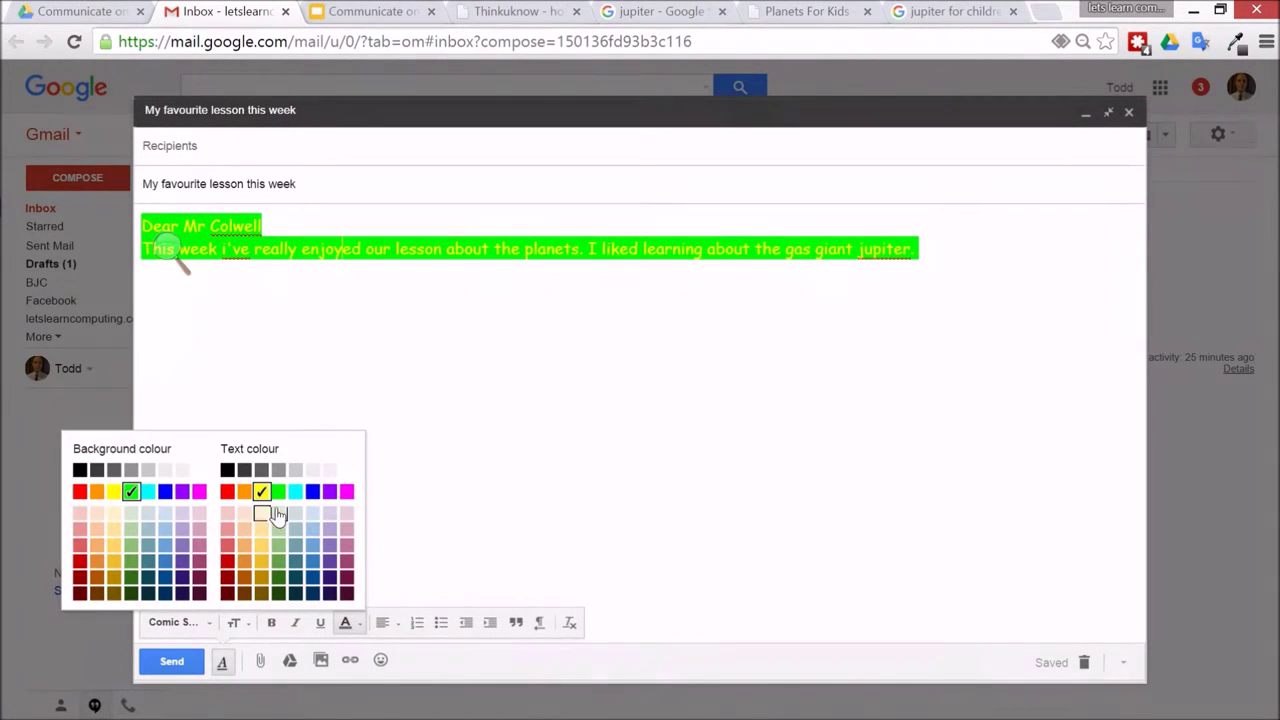
pyautogui.click(358, 622)
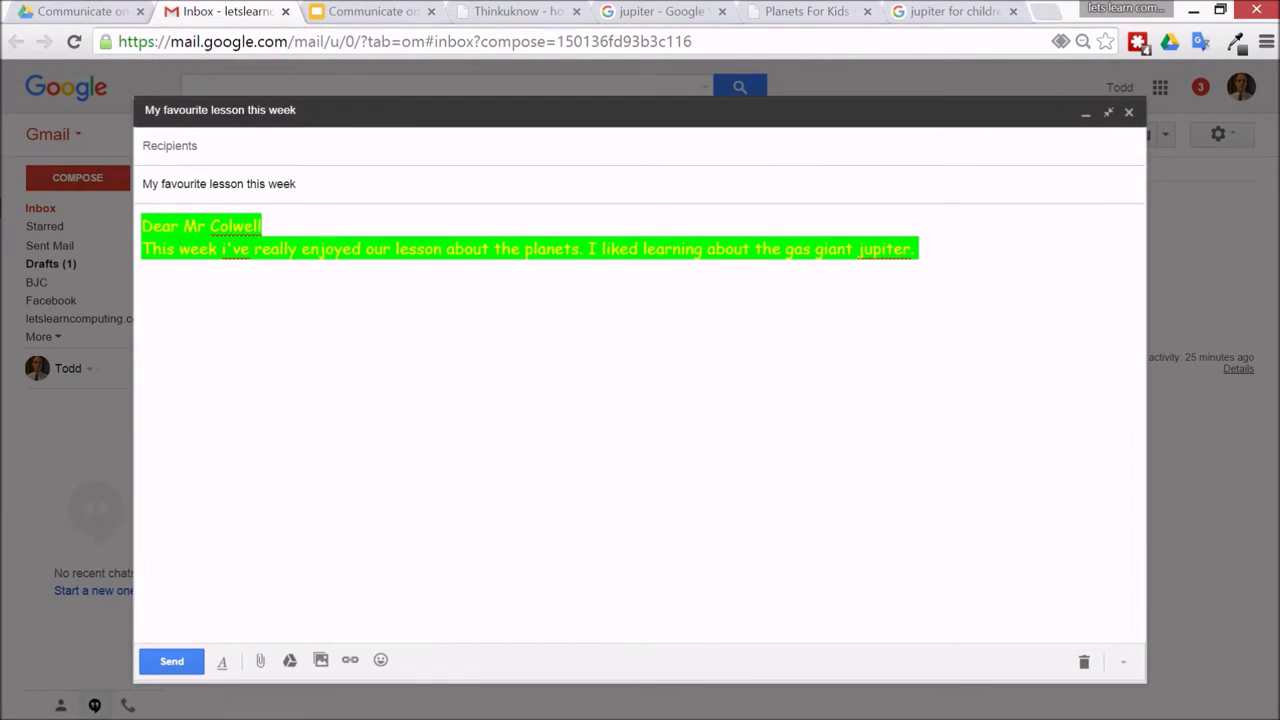
# In the jupiter image search, examine the usage rights filter and its "Labeled for noncommercial reuse" option.
pyautogui.click(630, 8)
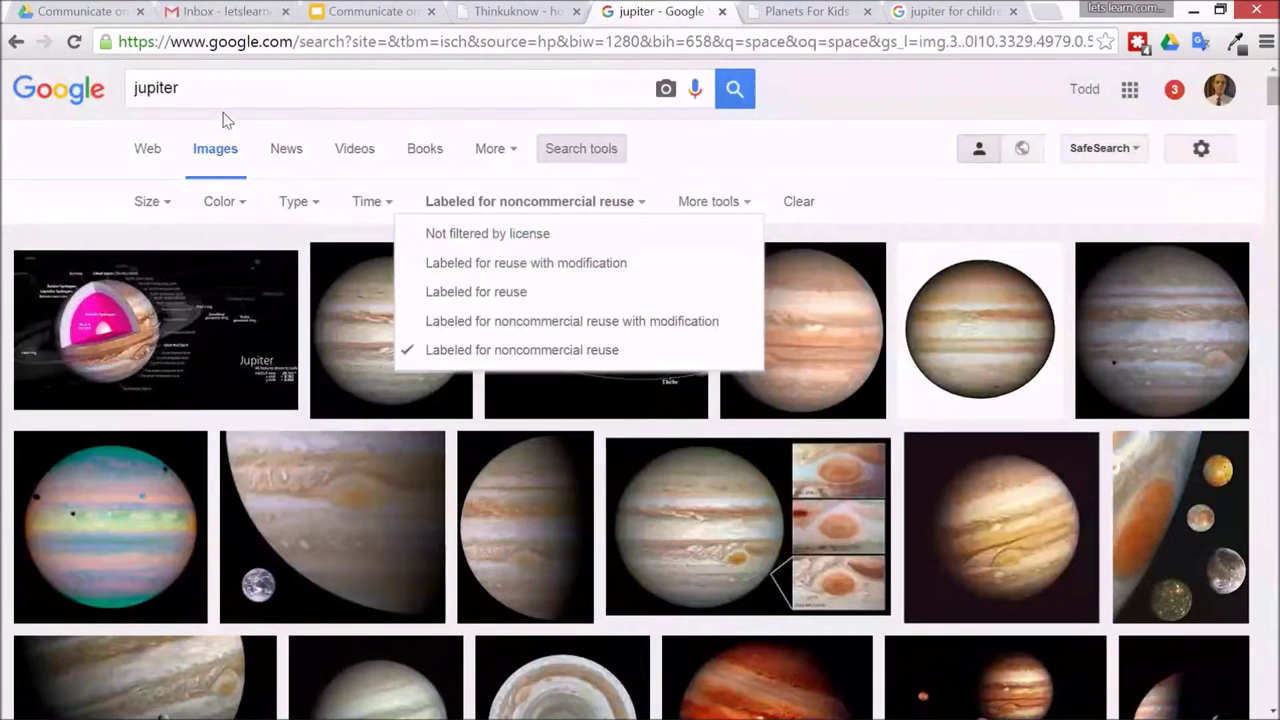
pyautogui.click(572, 149)
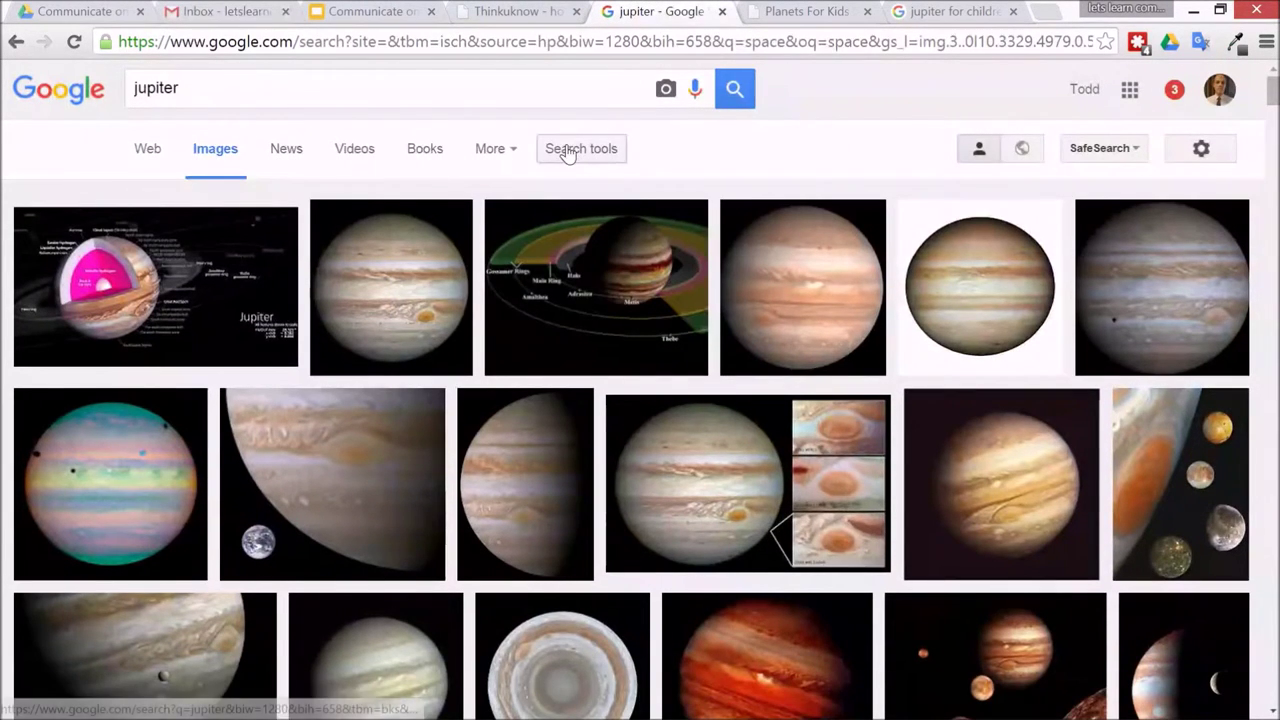
pyautogui.click(566, 150)
pyautogui.click(590, 203)
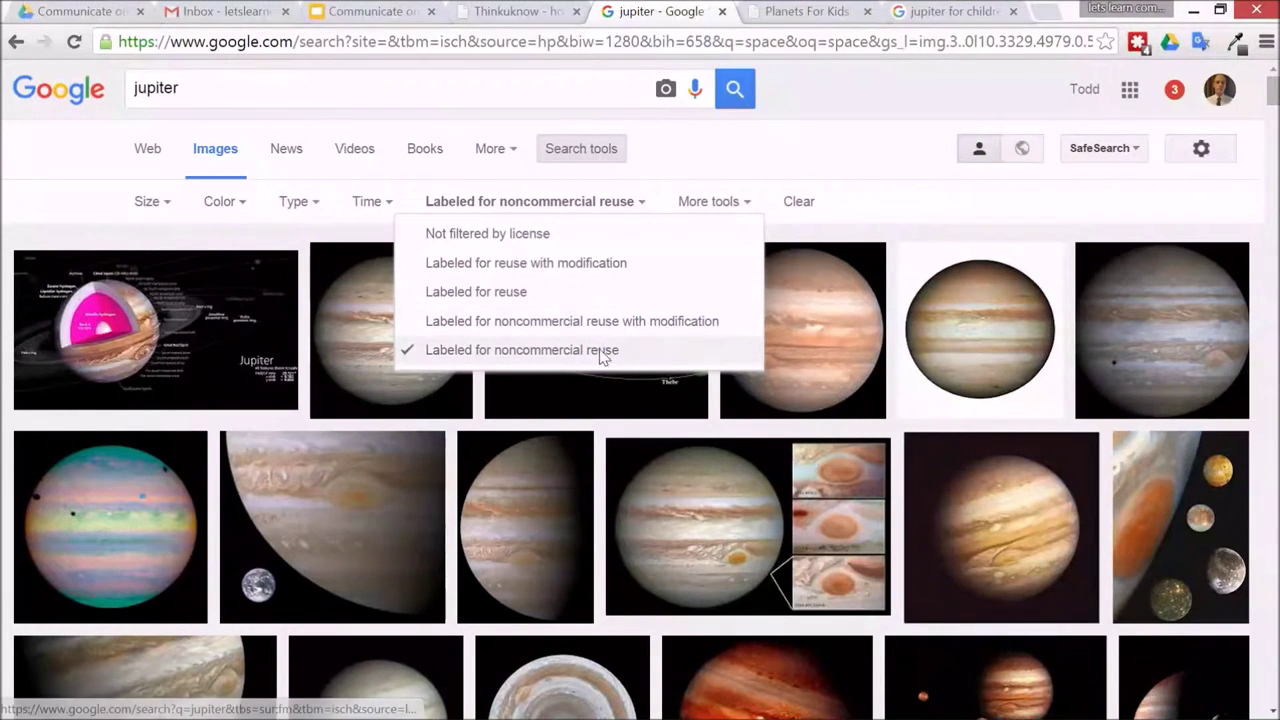
# Insert the jupiter picture from the Downloads folder inline into the Gmail message, below the text.
pyautogui.click(228, 14)
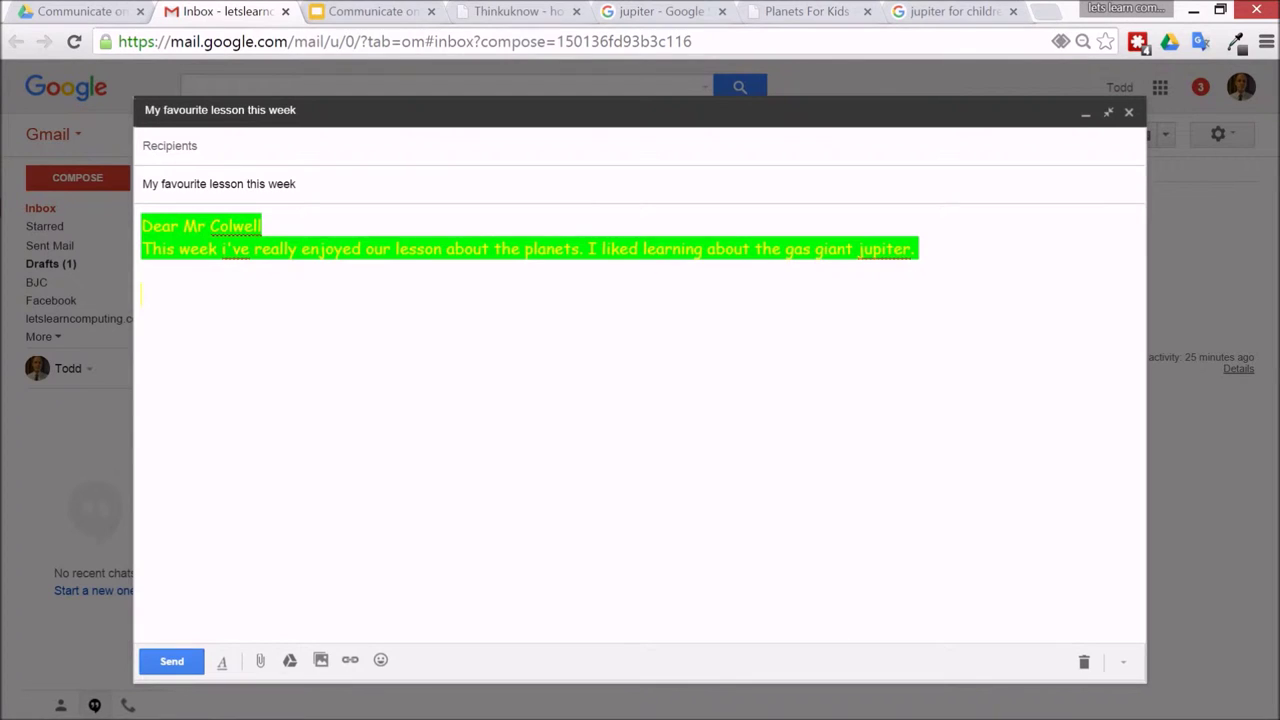
pyautogui.click(324, 664)
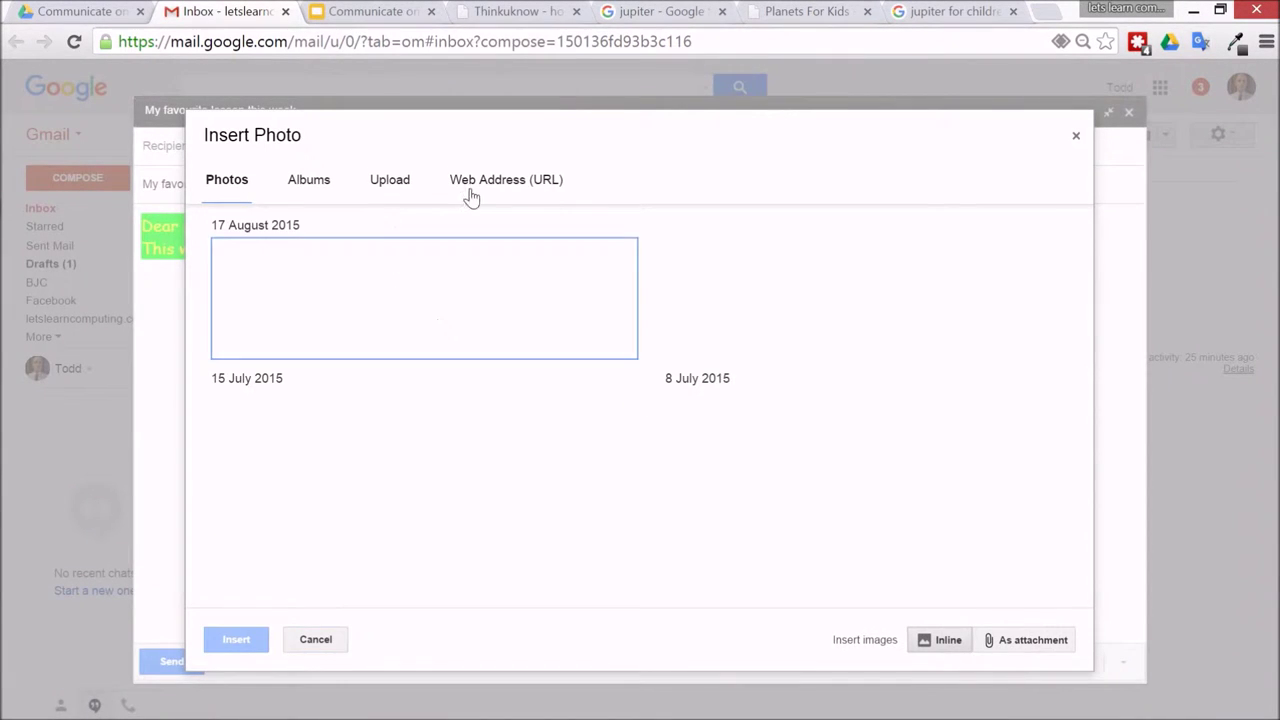
pyautogui.click(506, 180)
pyautogui.click(385, 185)
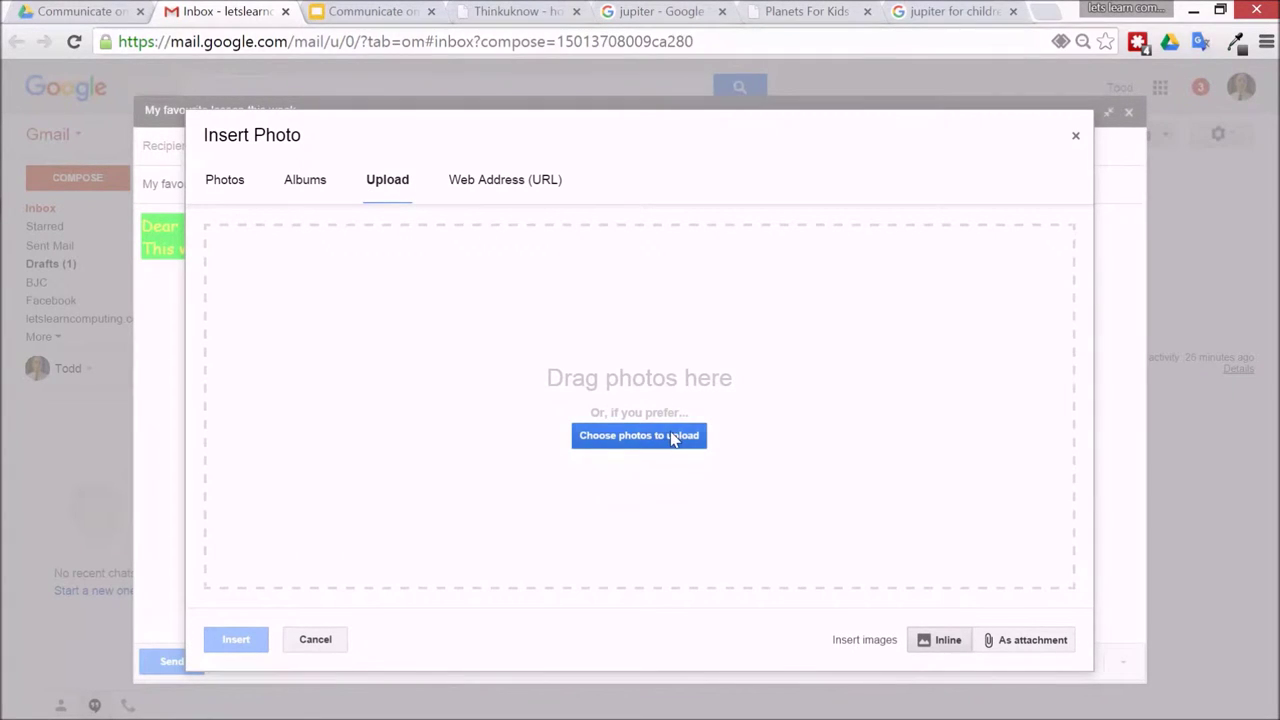
pyautogui.click(672, 435)
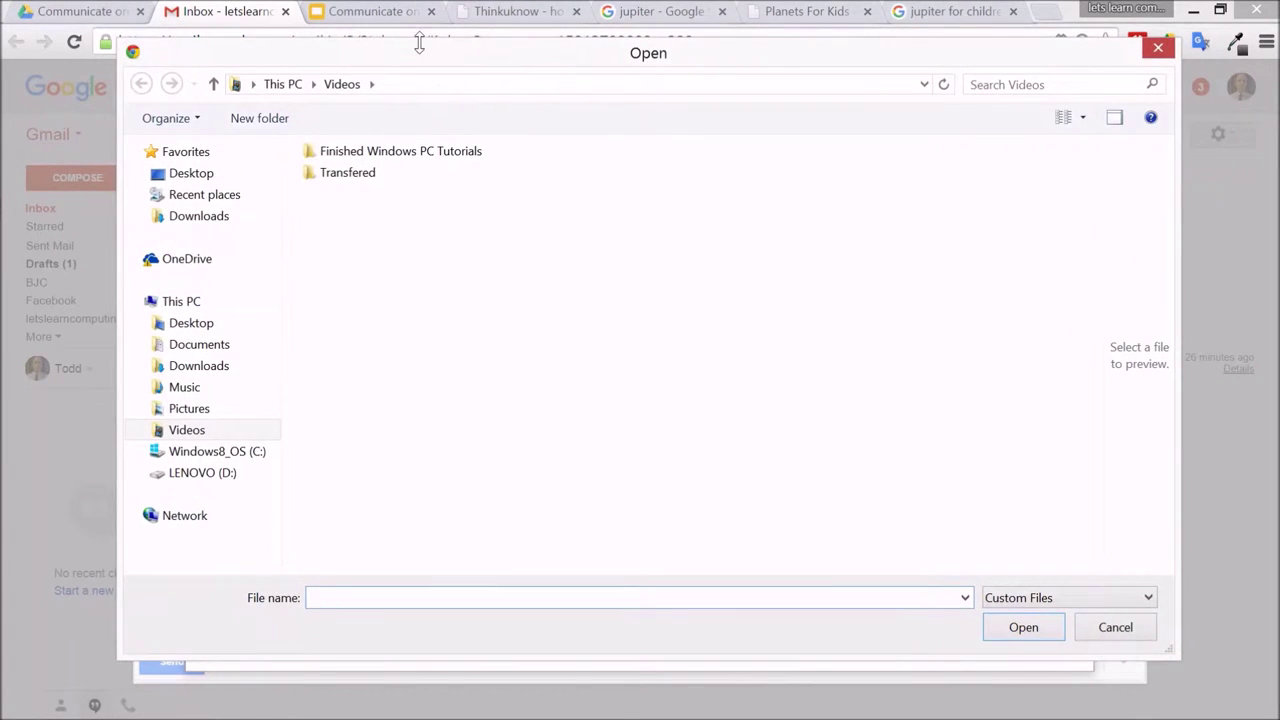
pyautogui.moveTo(953, 54); pyautogui.dragTo(566, 89)
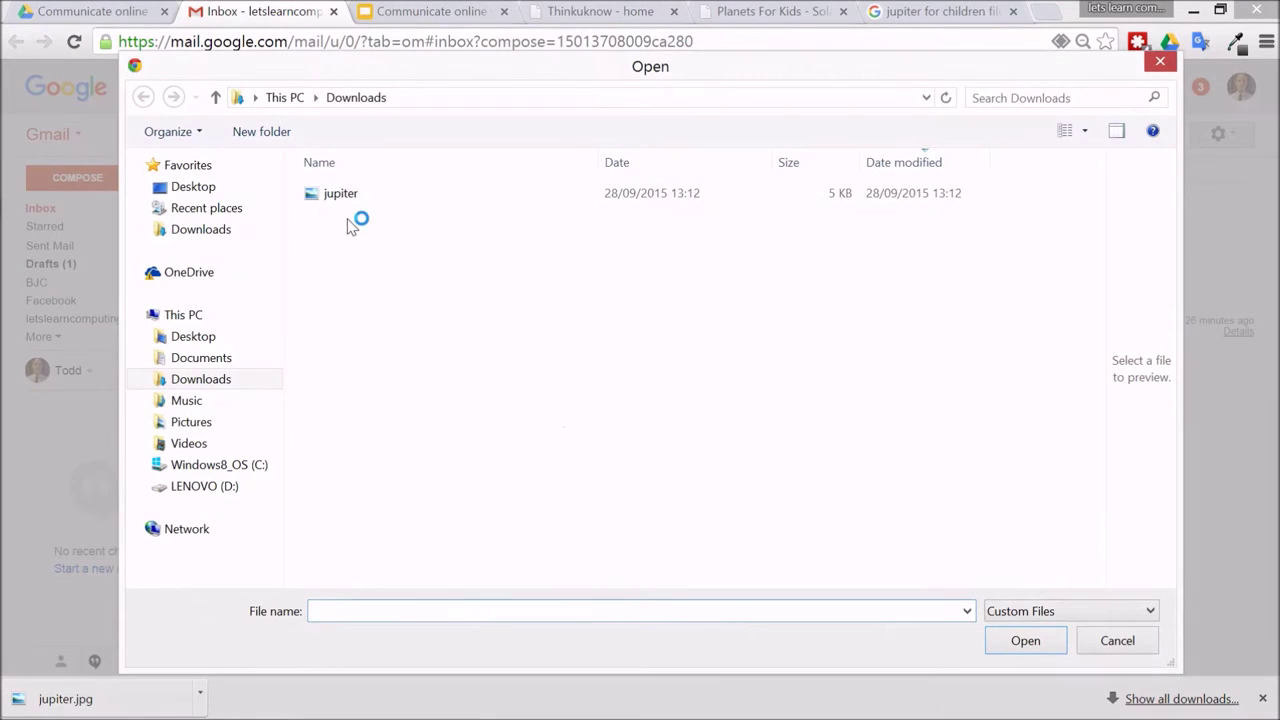
pyautogui.click(345, 203)
pyautogui.click(1022, 640)
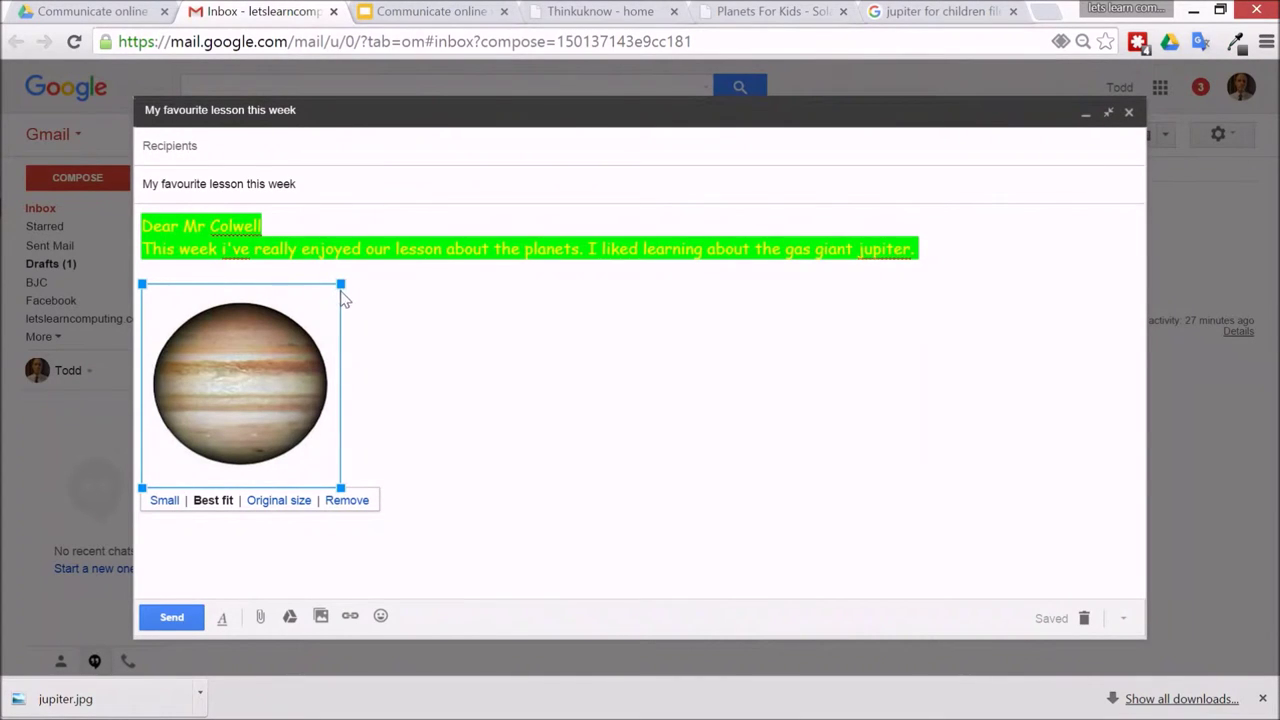
# Shrink the inserted Jupiter picture to about 70% of its size and check the Medium activities slide.
pyautogui.moveTo(338, 286); pyautogui.dragTo(276, 300)
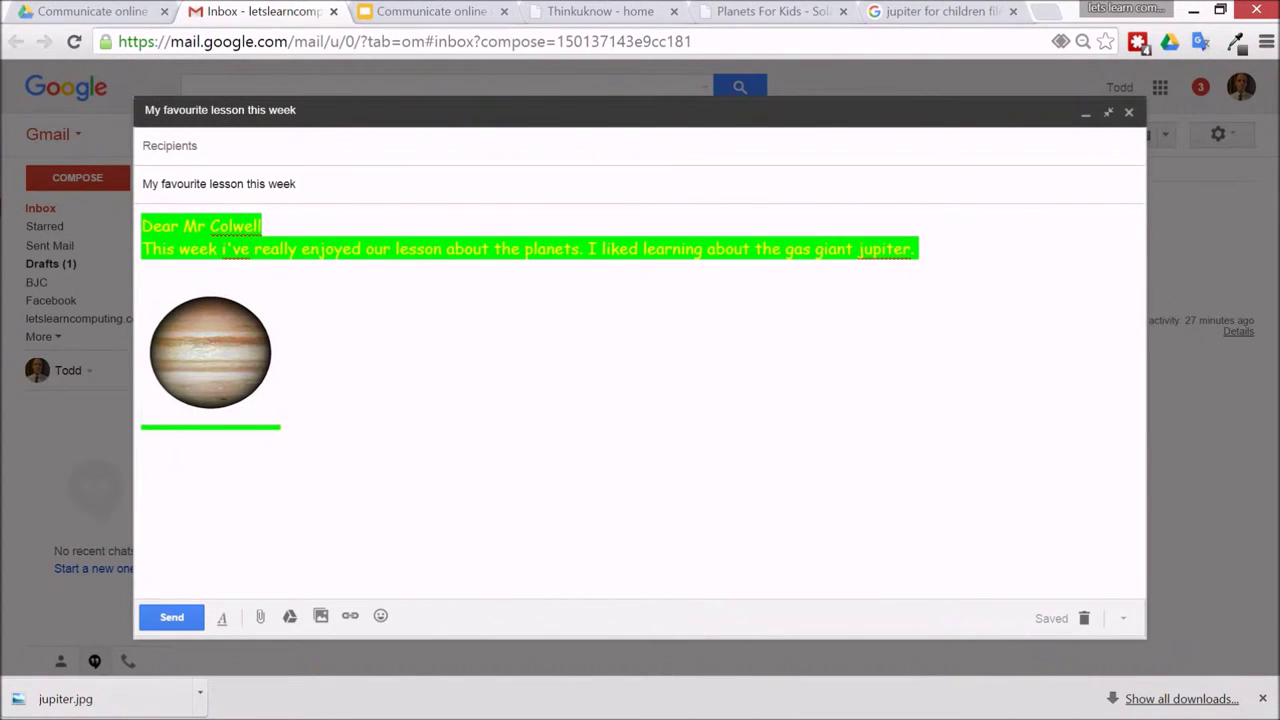
pyautogui.click(267, 307)
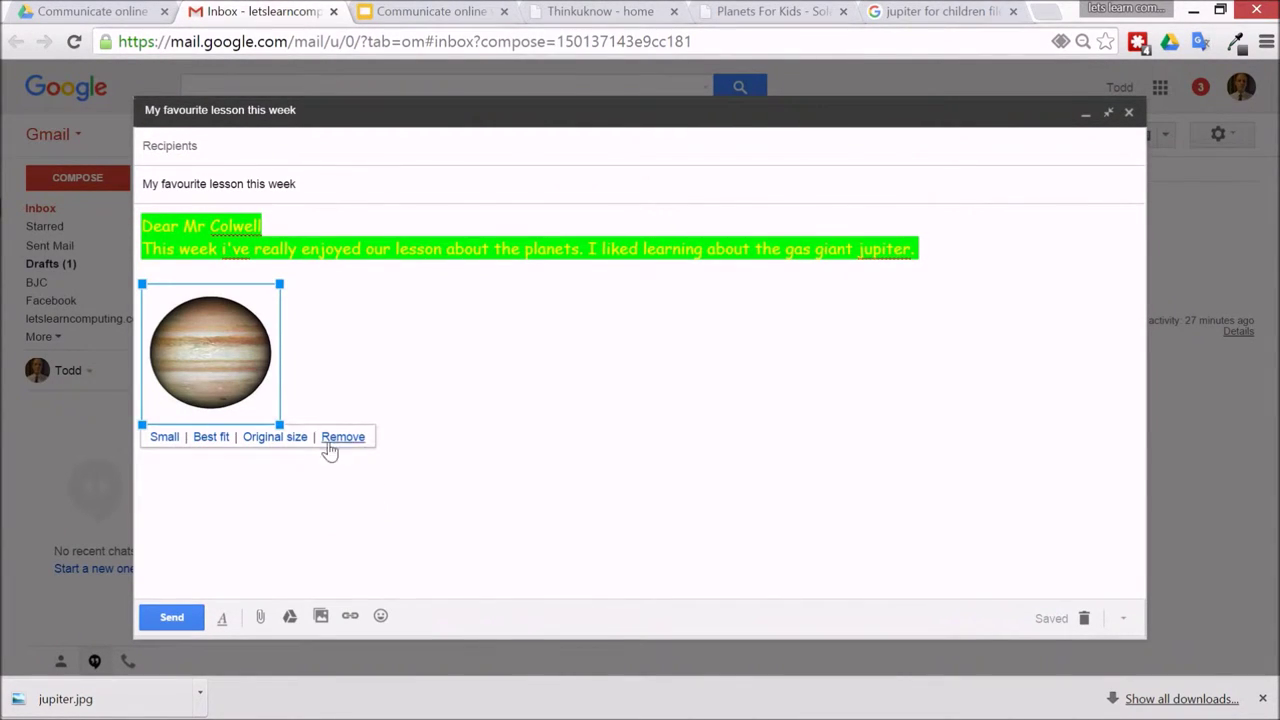
pyautogui.hotkey('ctrl', 'Tab')
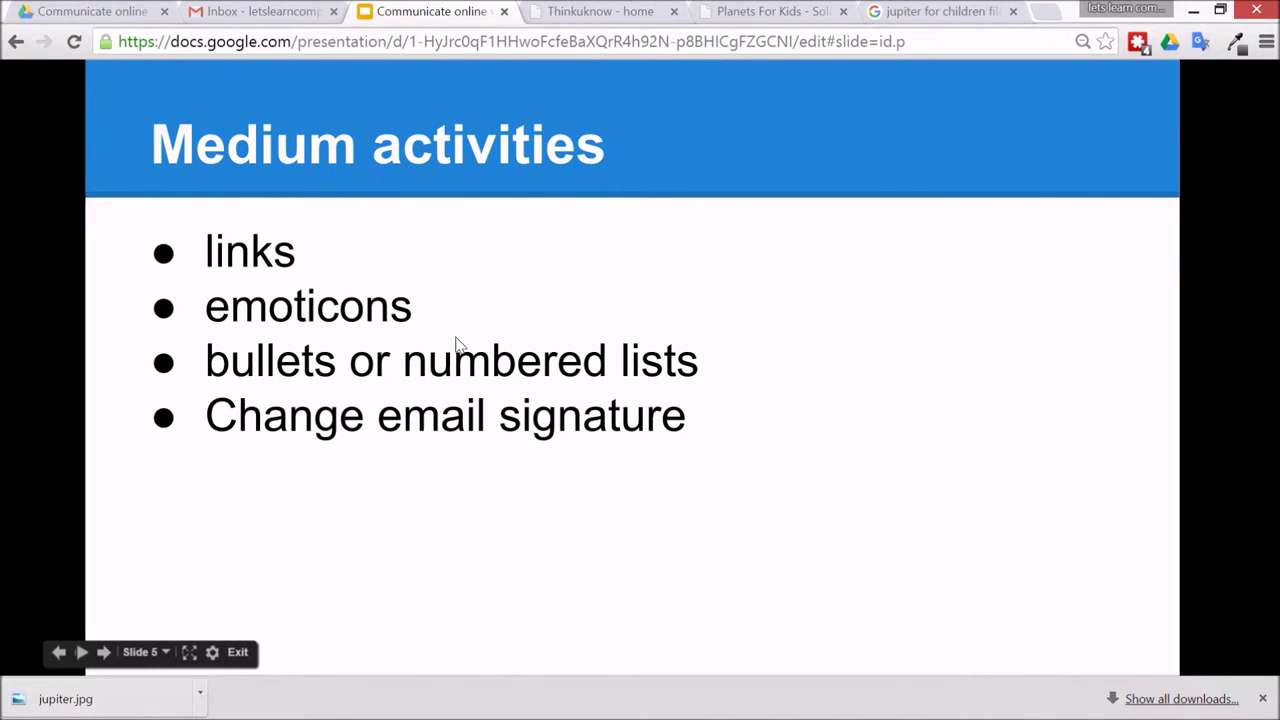
pyautogui.click(250, 10)
pyautogui.click(282, 405)
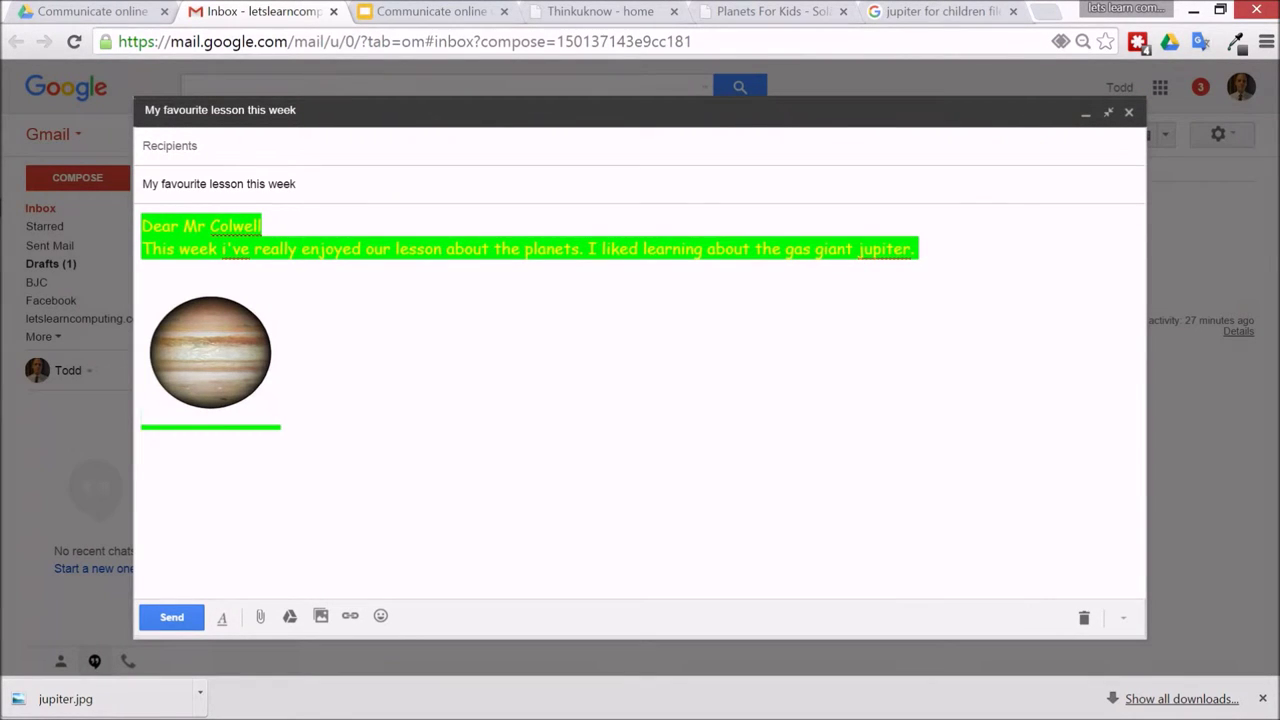
pyautogui.click(765, 11)
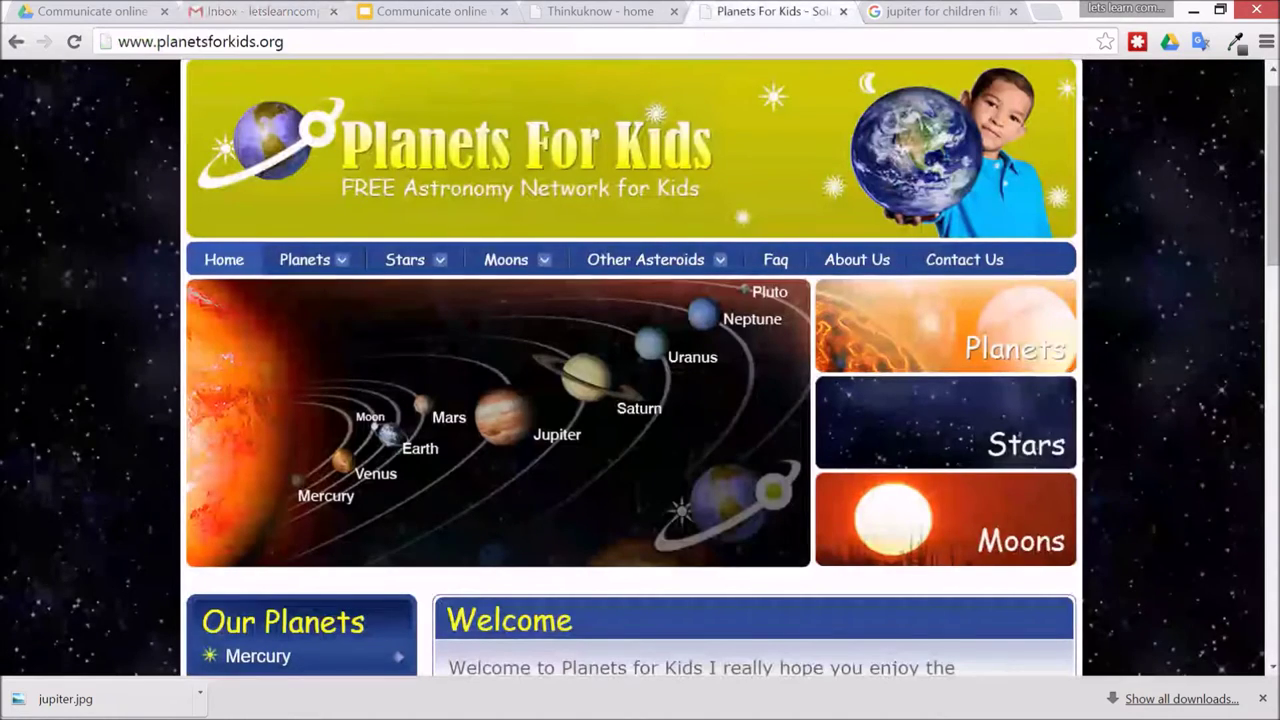
pyautogui.doubleClick(271, 41)
pyautogui.hotkey('ctrl', 'a')
pyautogui.press('super+c')
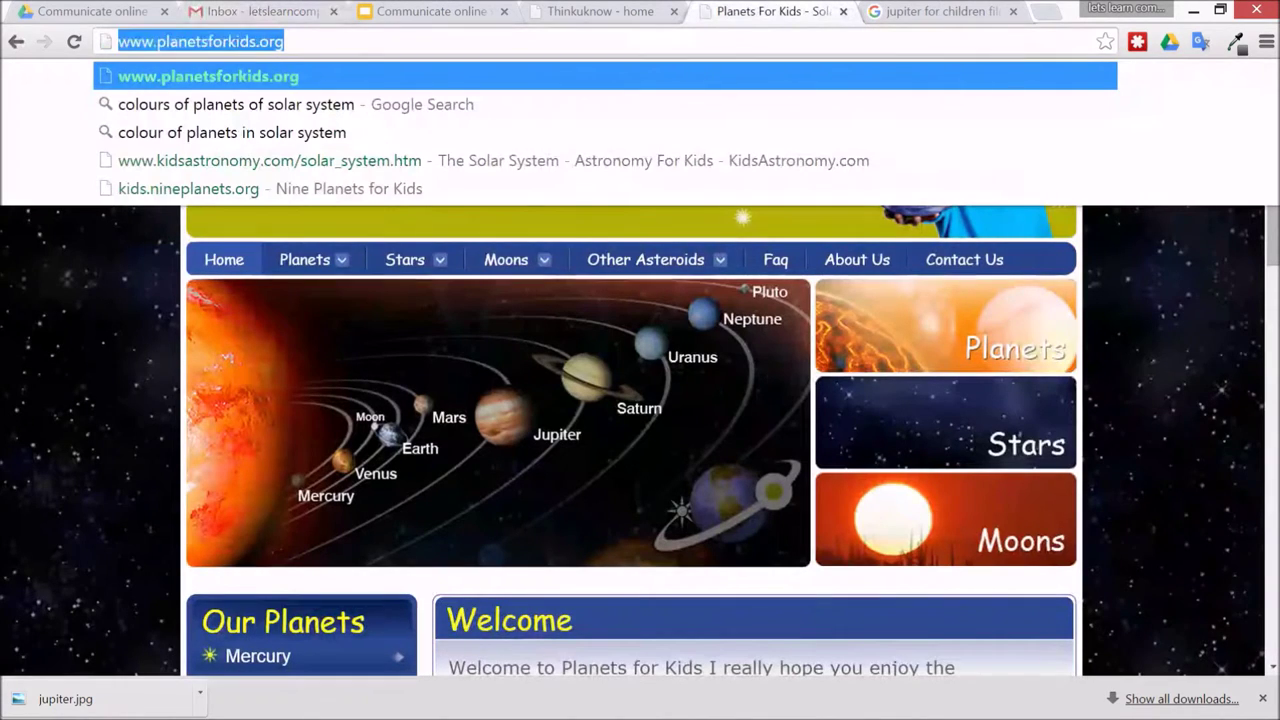
pyautogui.click(247, 8)
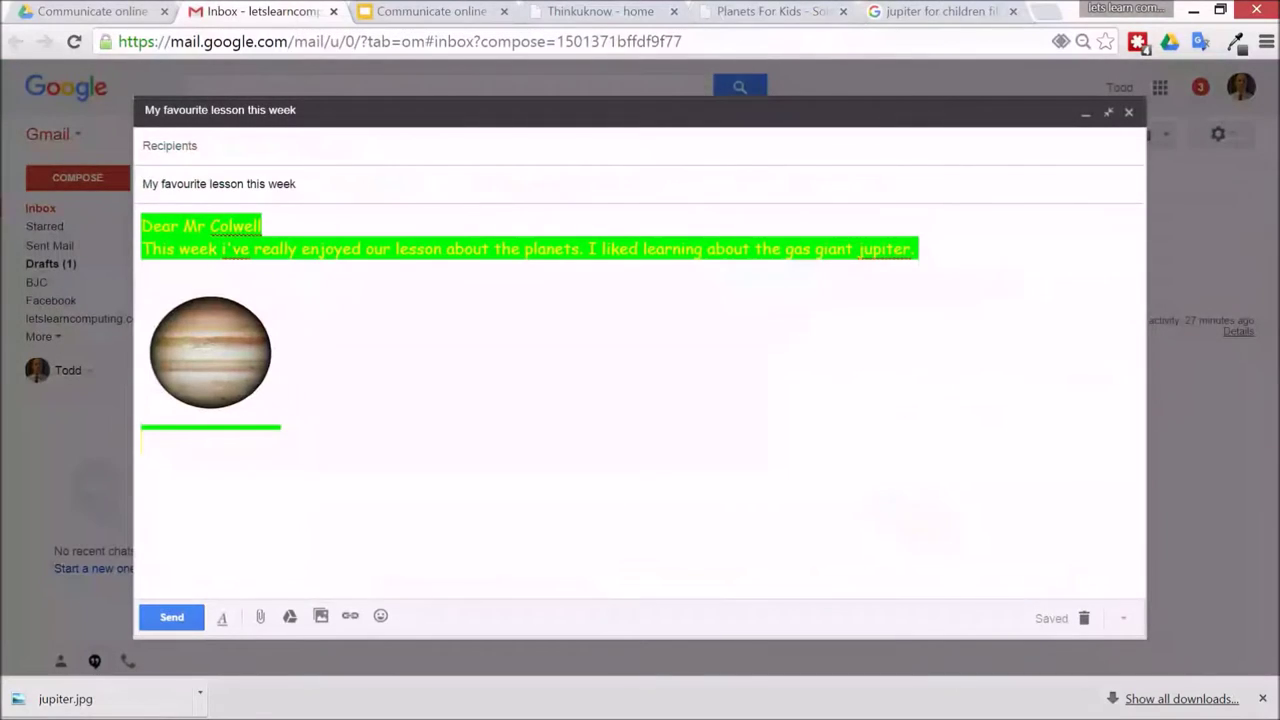
pyautogui.click(349, 617)
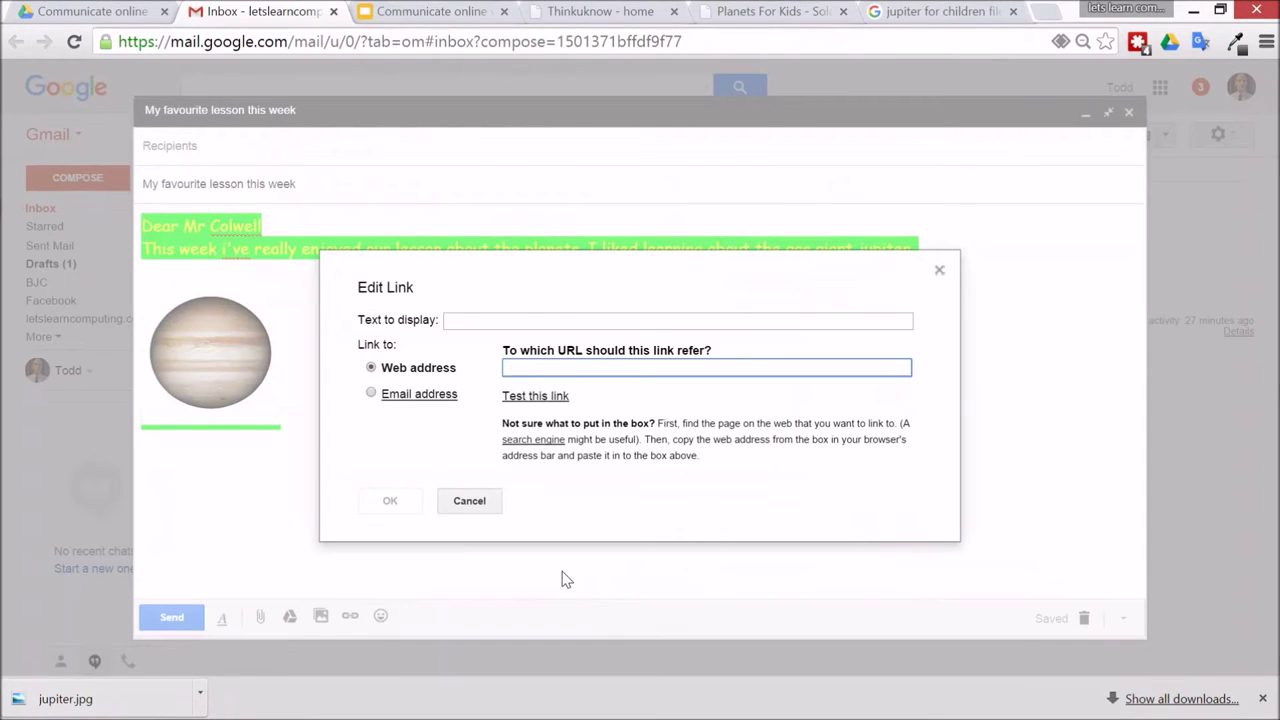
pyautogui.click(455, 320)
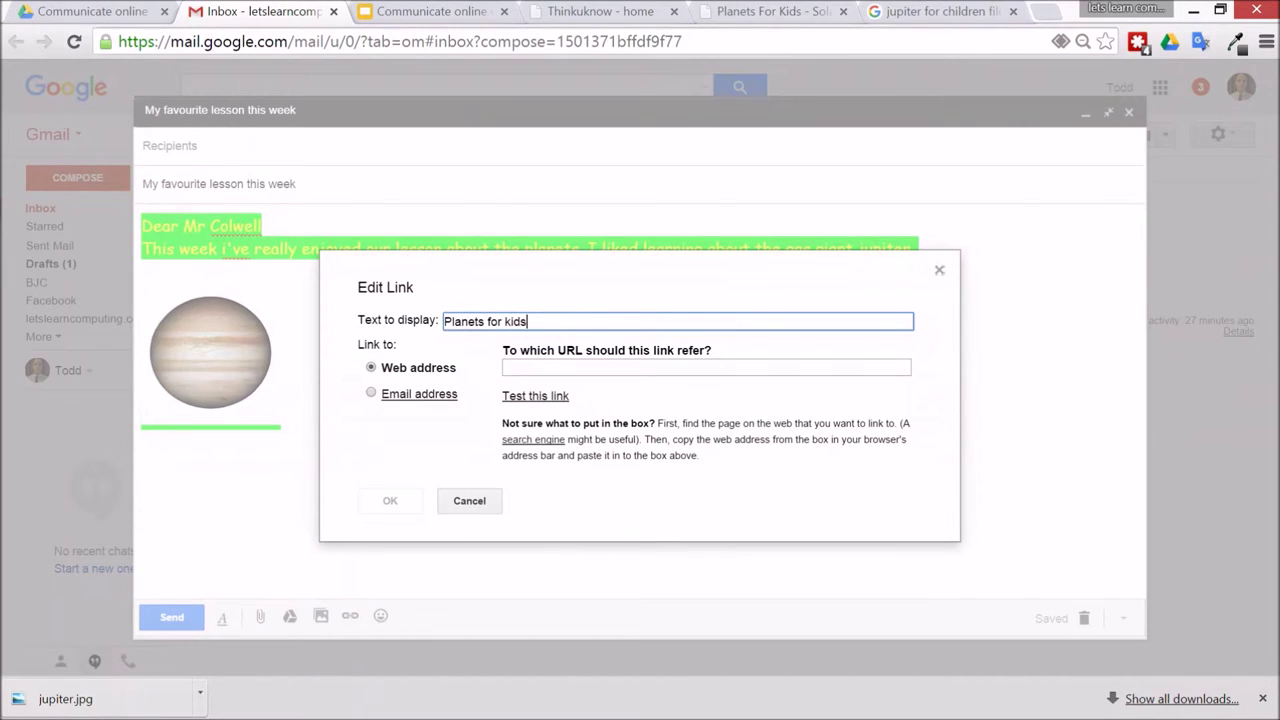
pyautogui.press('Tab')
pyautogui.press('Tab')
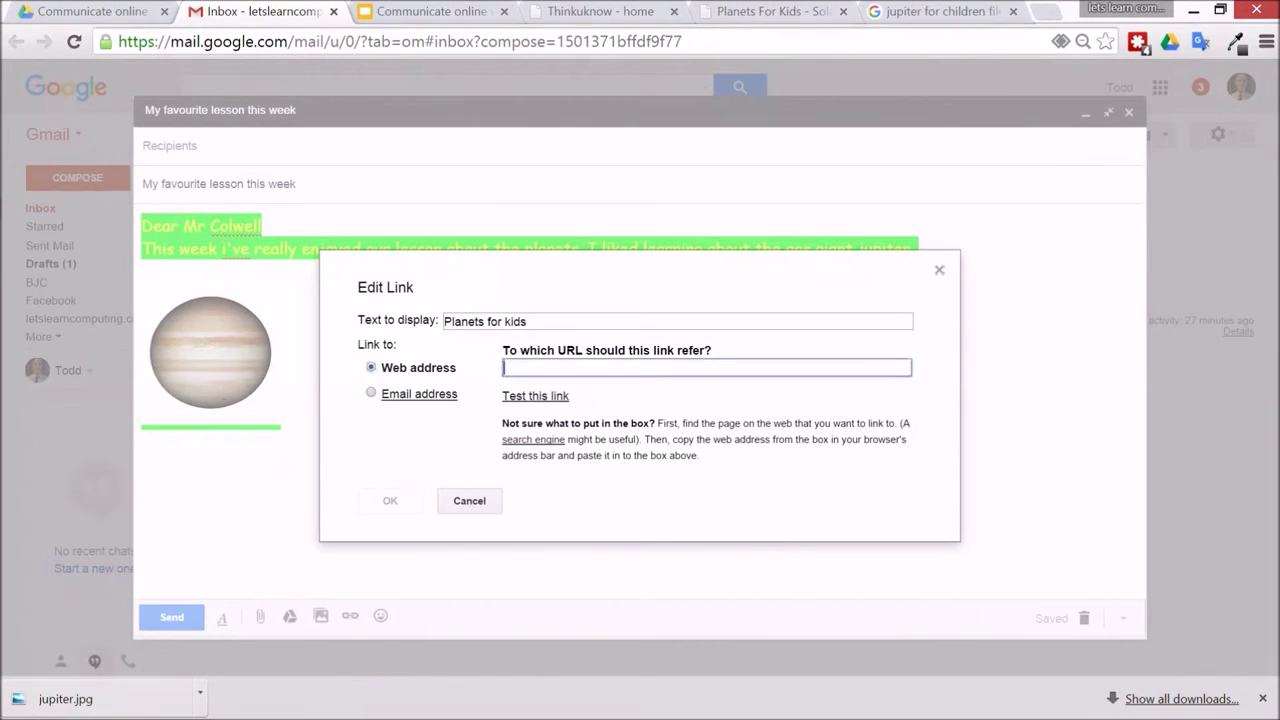
pyautogui.rightClick(526, 366)
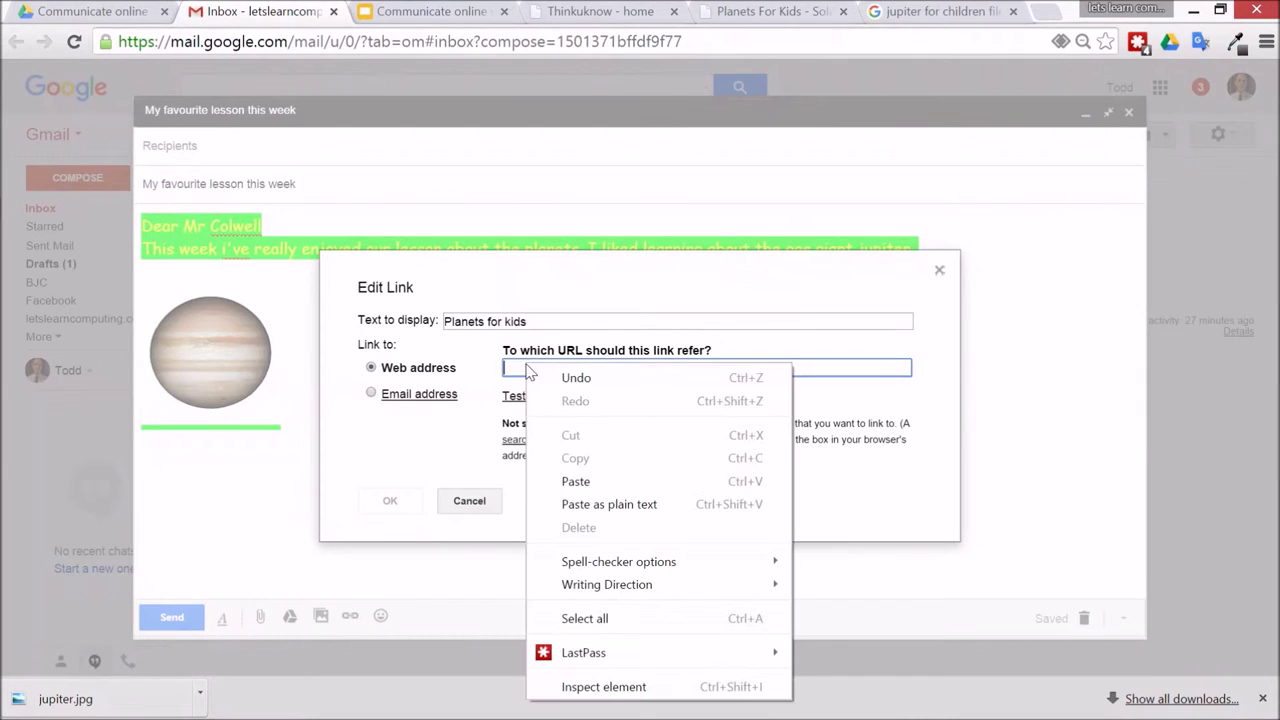
pyautogui.click(616, 482)
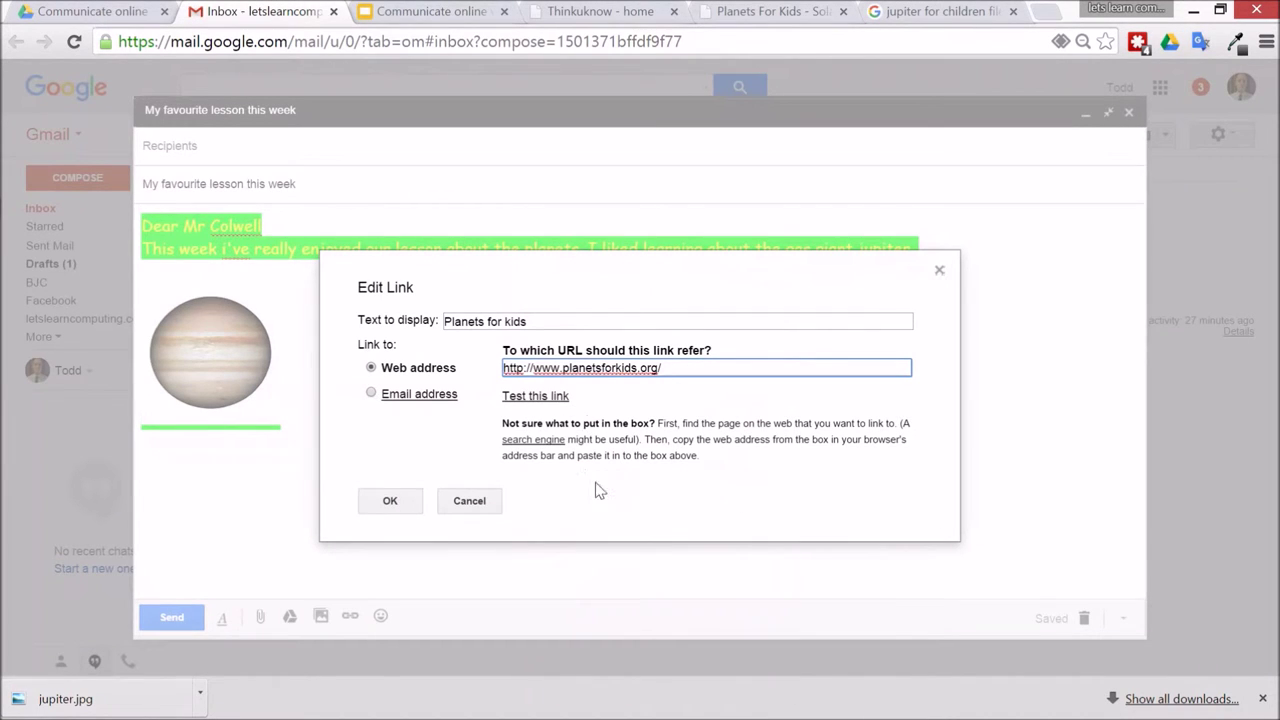
pyautogui.click(405, 496)
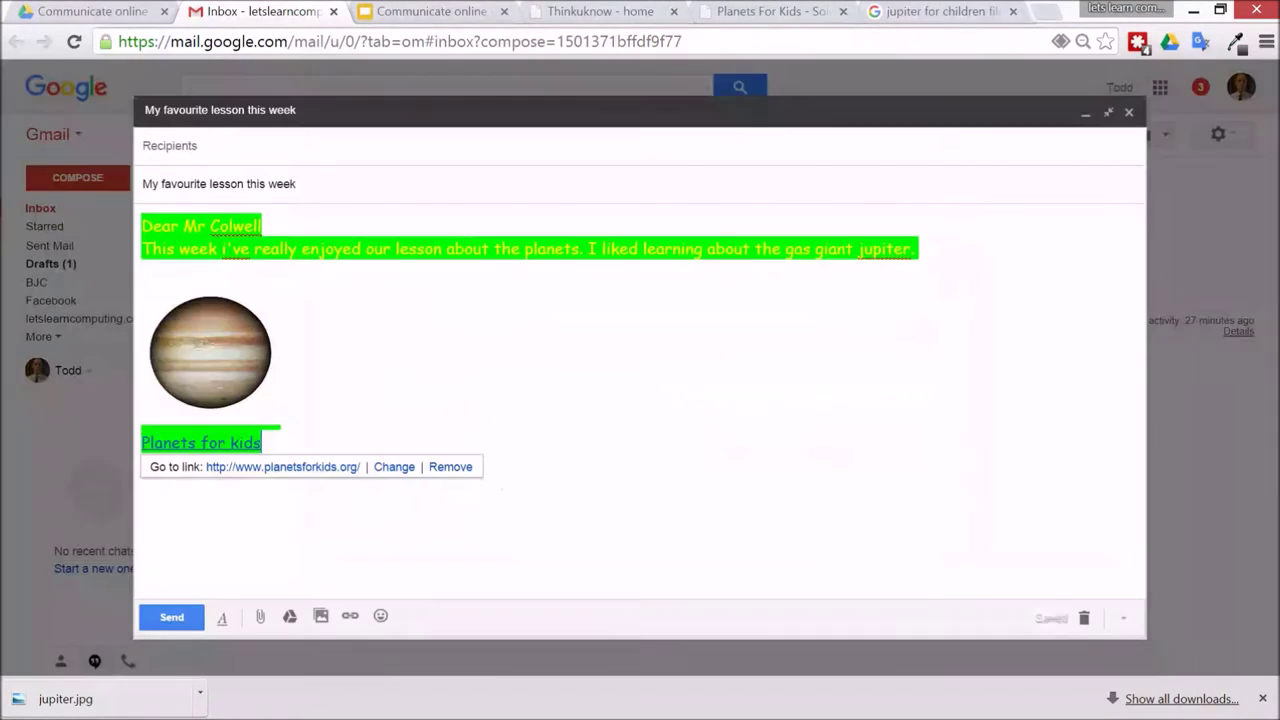
# Test the Planets for kids link from the message and check the Medium activities slide again.
pyautogui.click(309, 472)
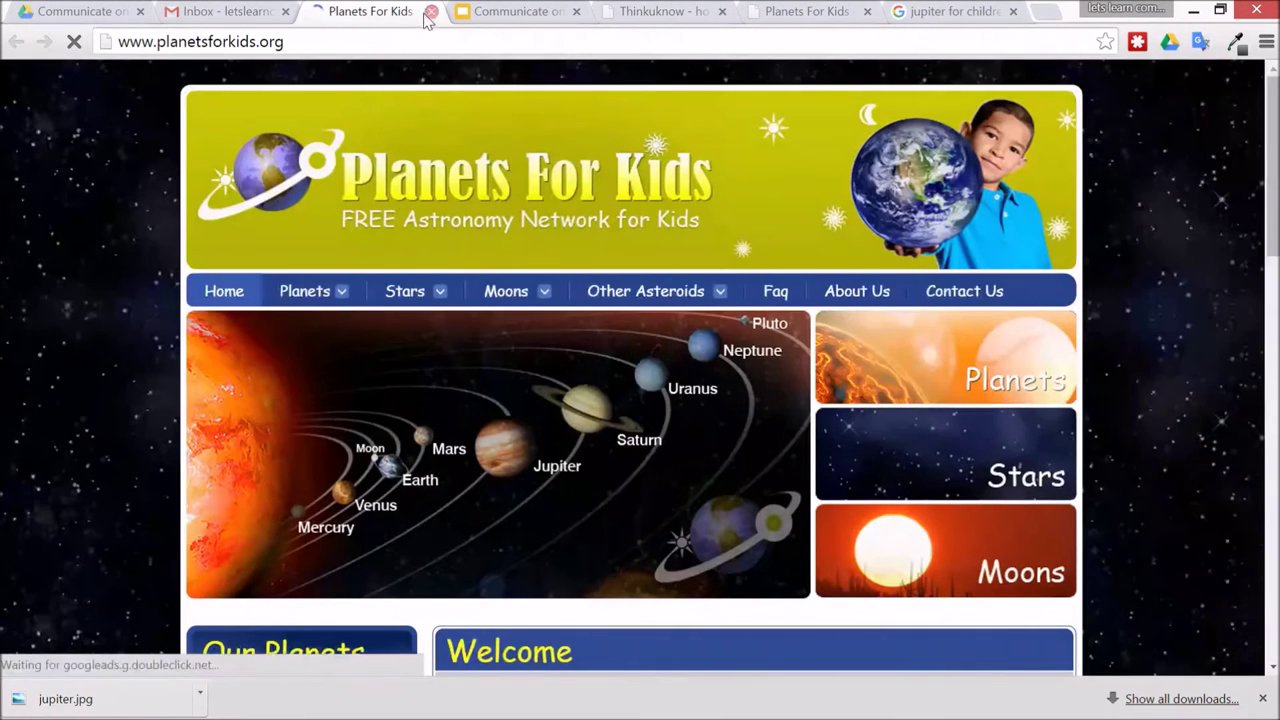
pyautogui.click(236, 11)
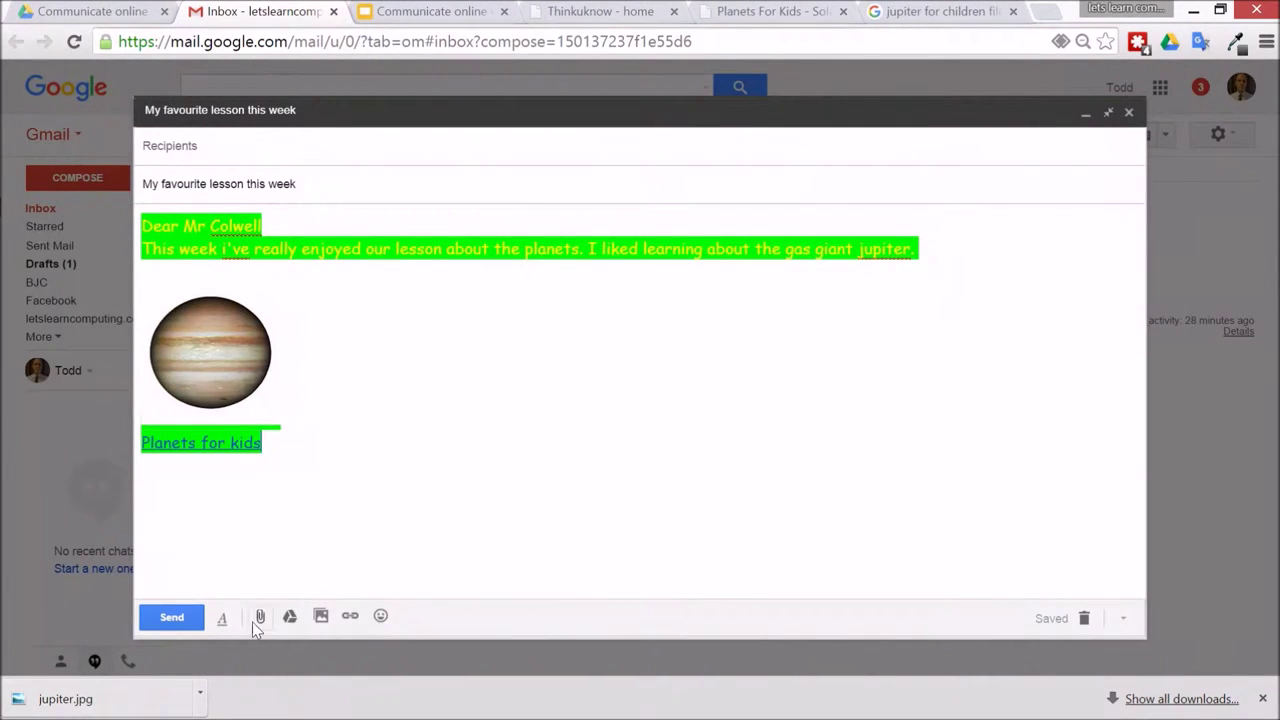
pyautogui.click(225, 620)
pyautogui.click(225, 620)
pyautogui.click(428, 11)
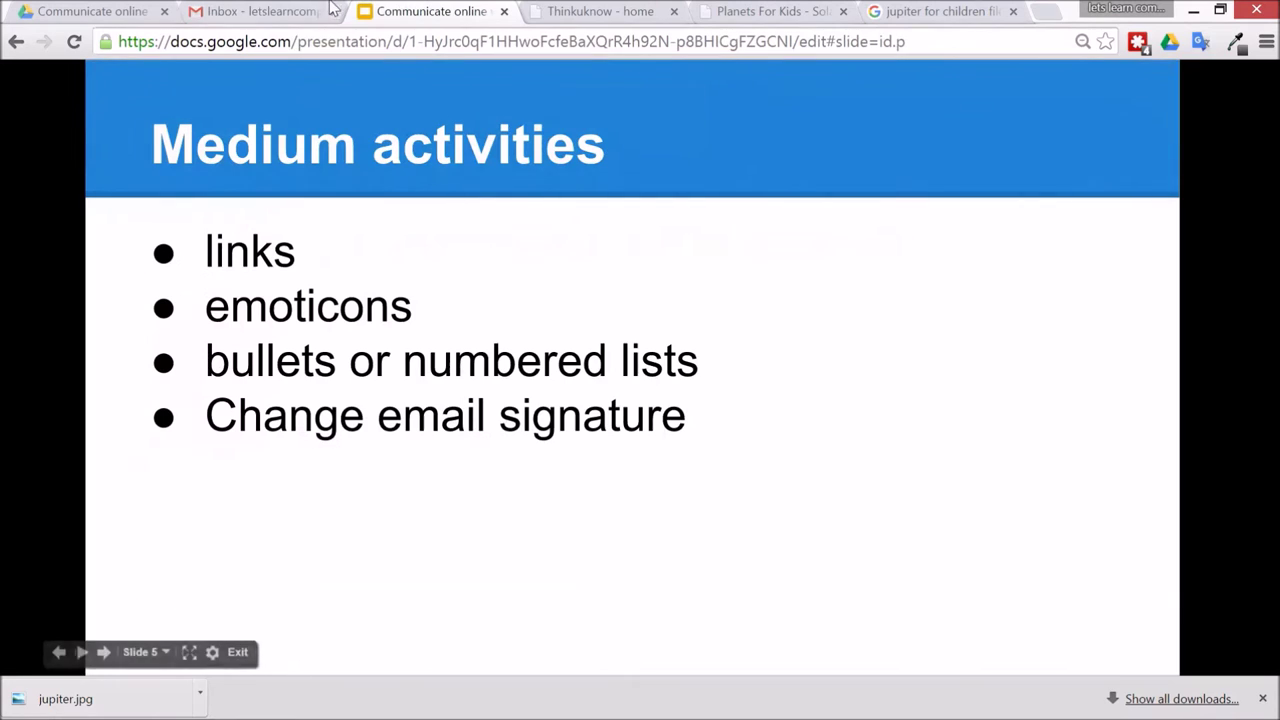
pyautogui.click(270, 10)
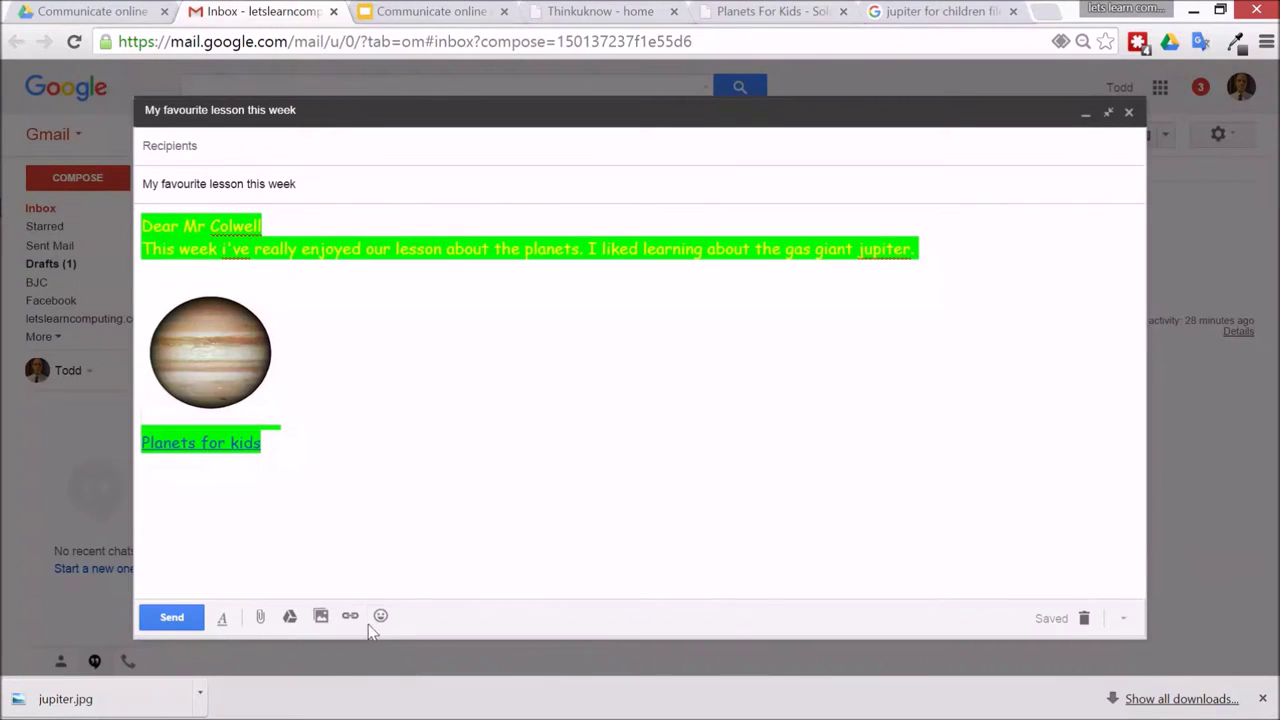
# Insert the smiley with sunglasses on its own line below the Planets for kids link.
pyautogui.click(381, 616)
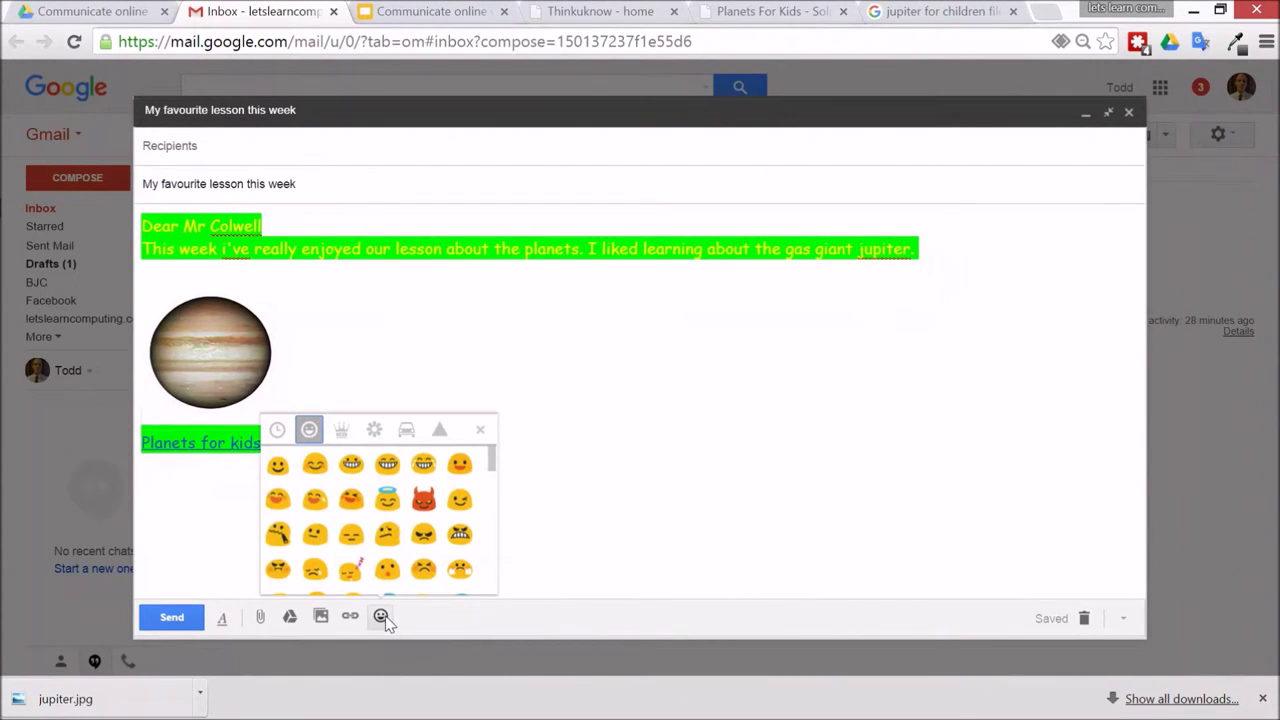
pyautogui.moveTo(491, 463)
pyautogui.mouseDown()
pyautogui.moveTo(491, 572)
pyautogui.moveTo(491, 475)
pyautogui.mouseUp()
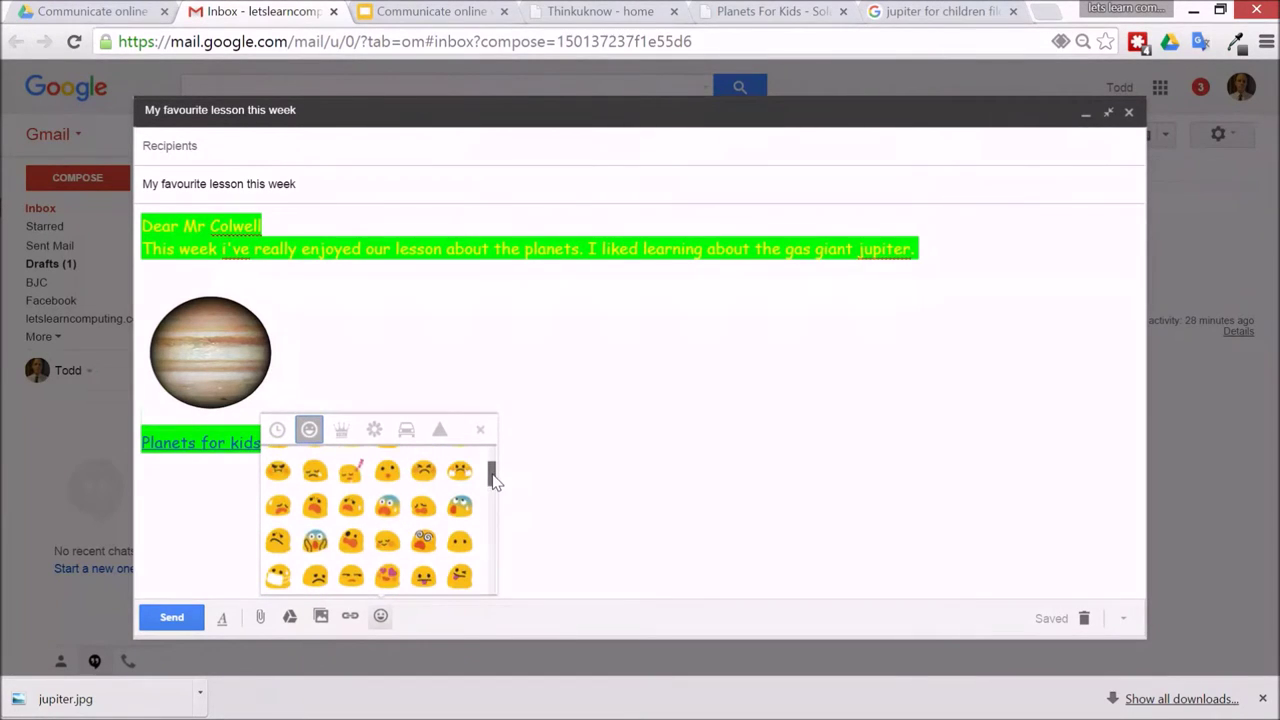
pyautogui.click(278, 513)
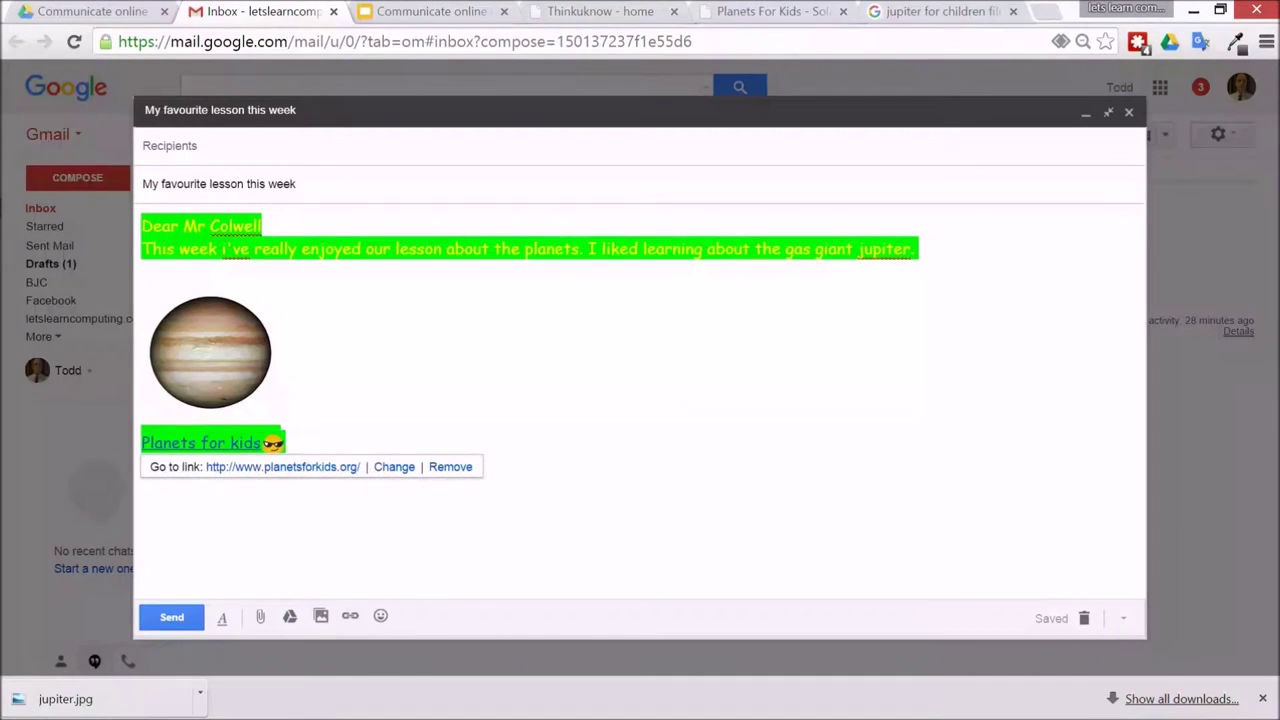
pyautogui.press('BackSpace')
pyautogui.hotkey('ctrl', 'z')
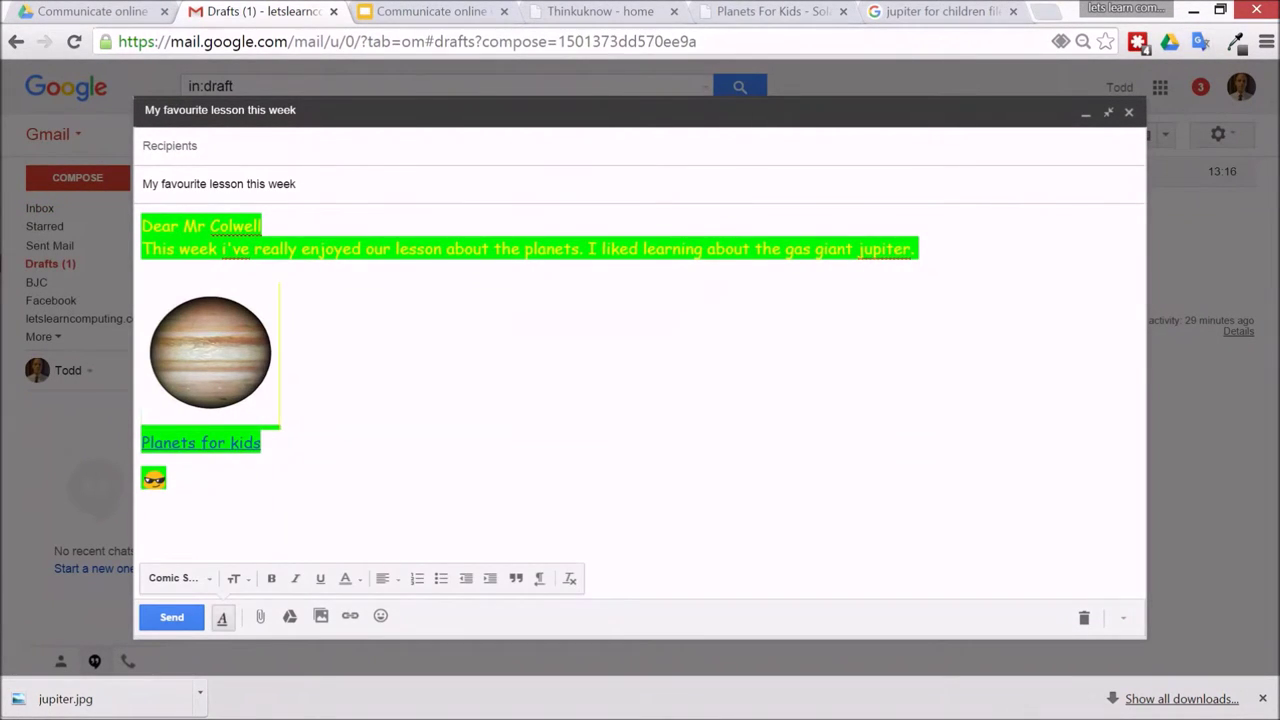
# Add the line "There has also been" between the link and the emoticon and set its text colour to blue.
pyautogui.press('Return')
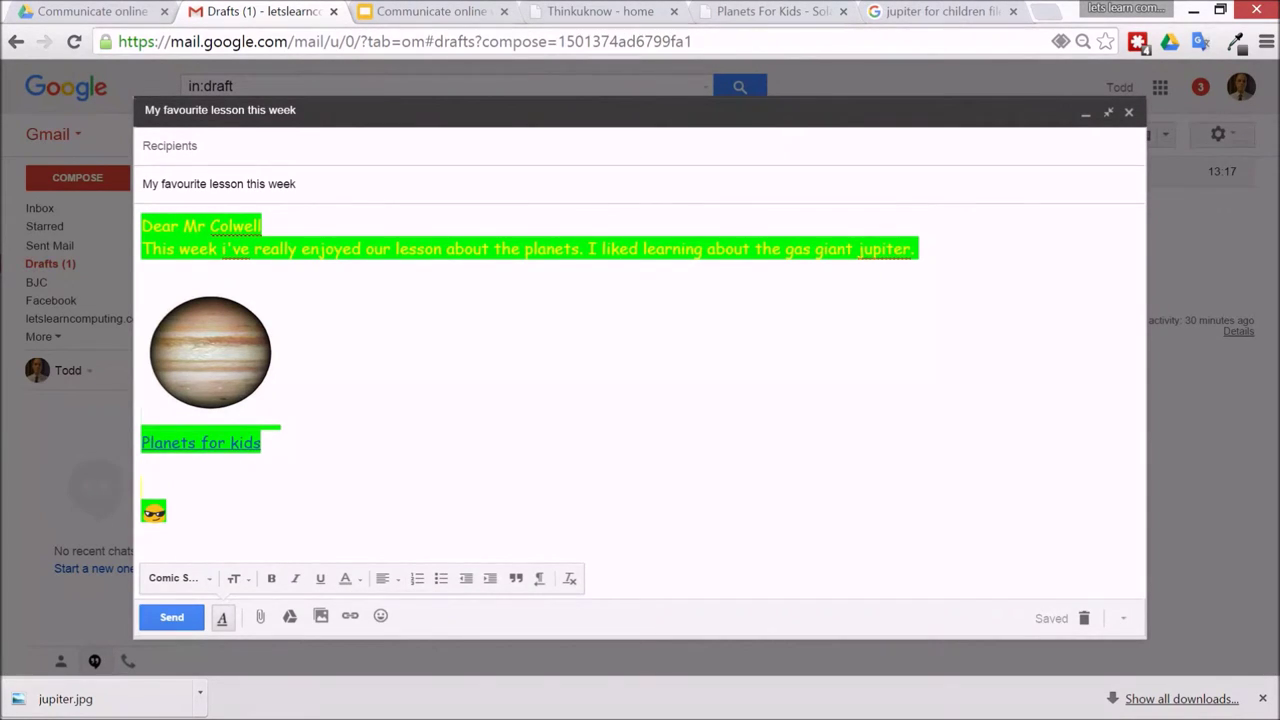
pyautogui.write('There has also been')
pyautogui.press('Return')
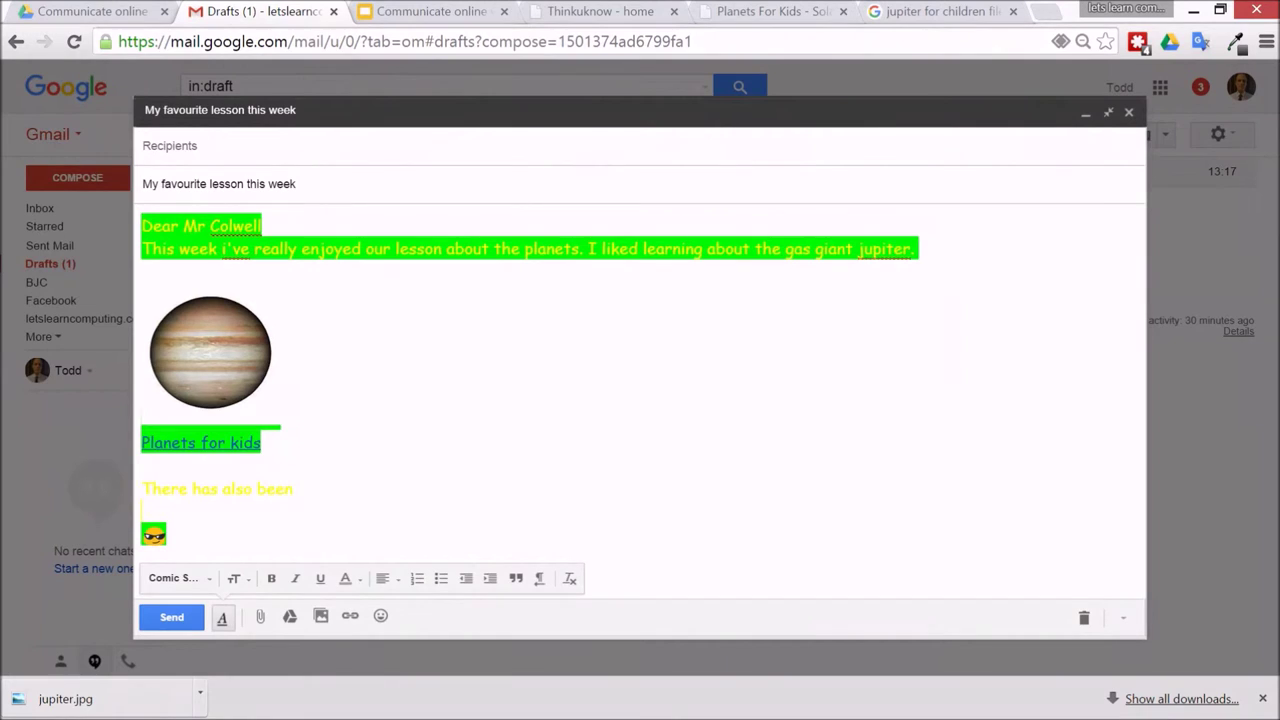
pyautogui.hotkey('shift', 'Up')
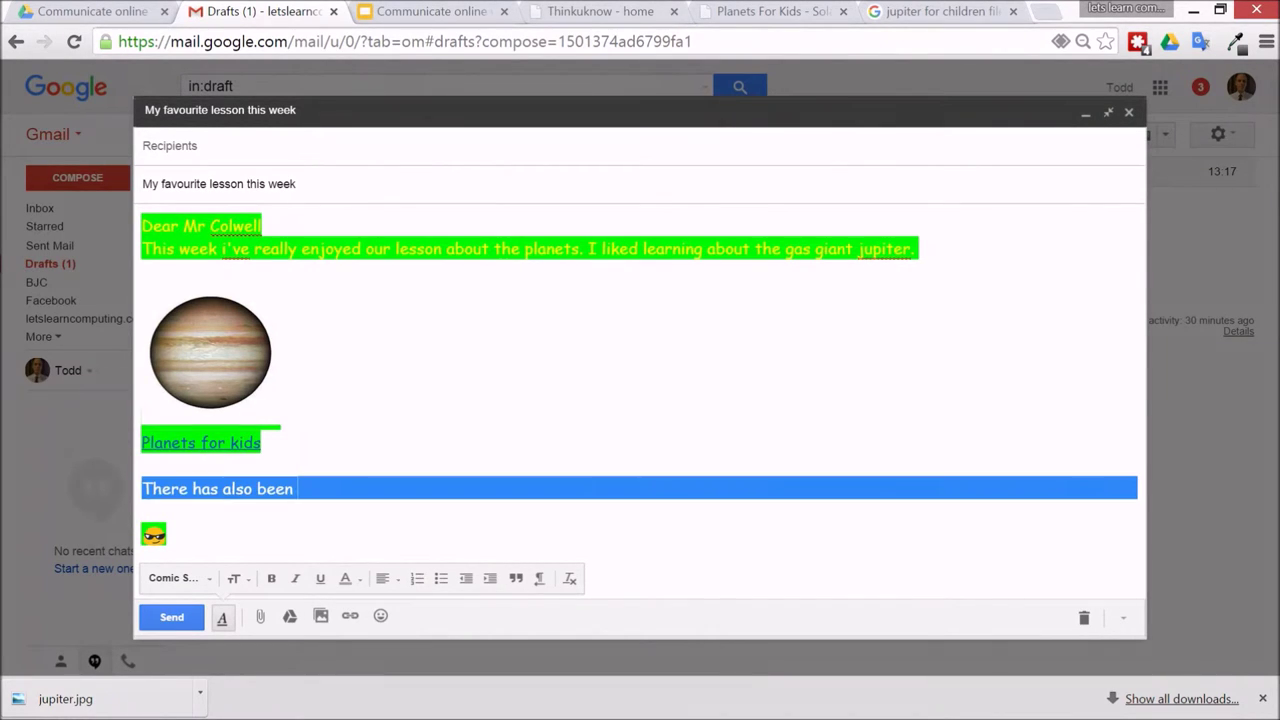
pyautogui.click(345, 579)
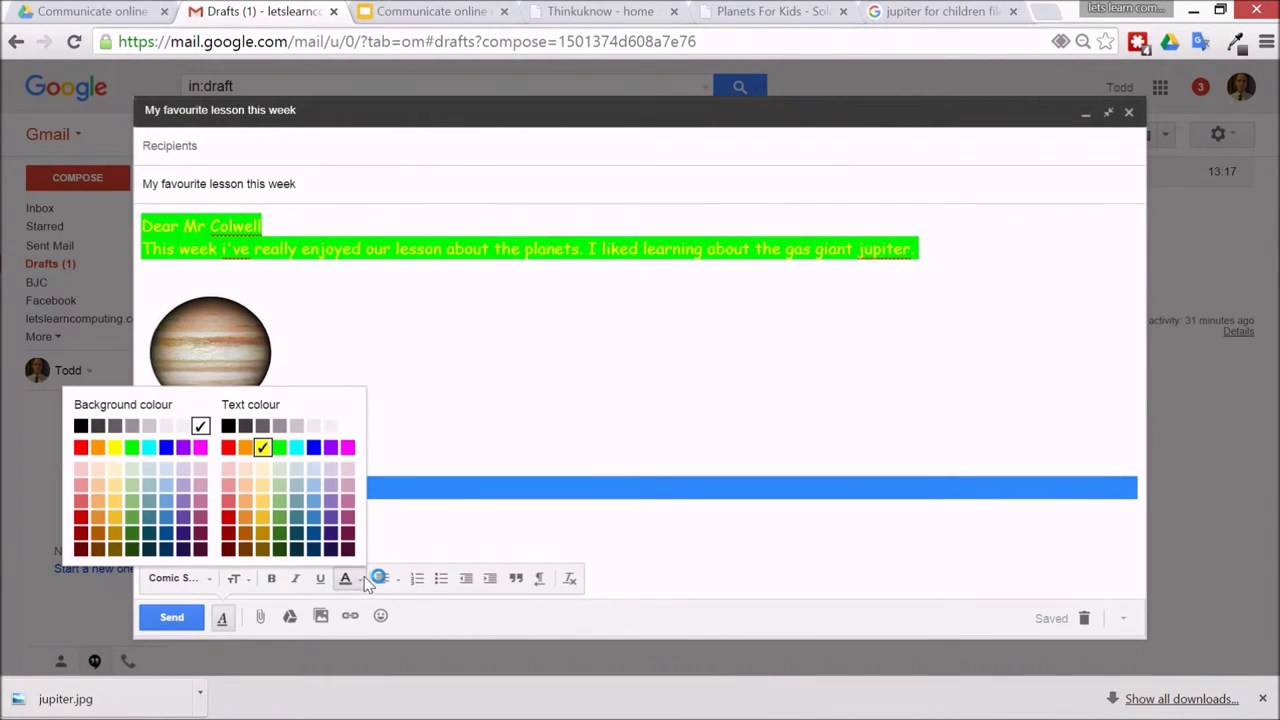
pyautogui.click(314, 448)
pyautogui.press('Right')
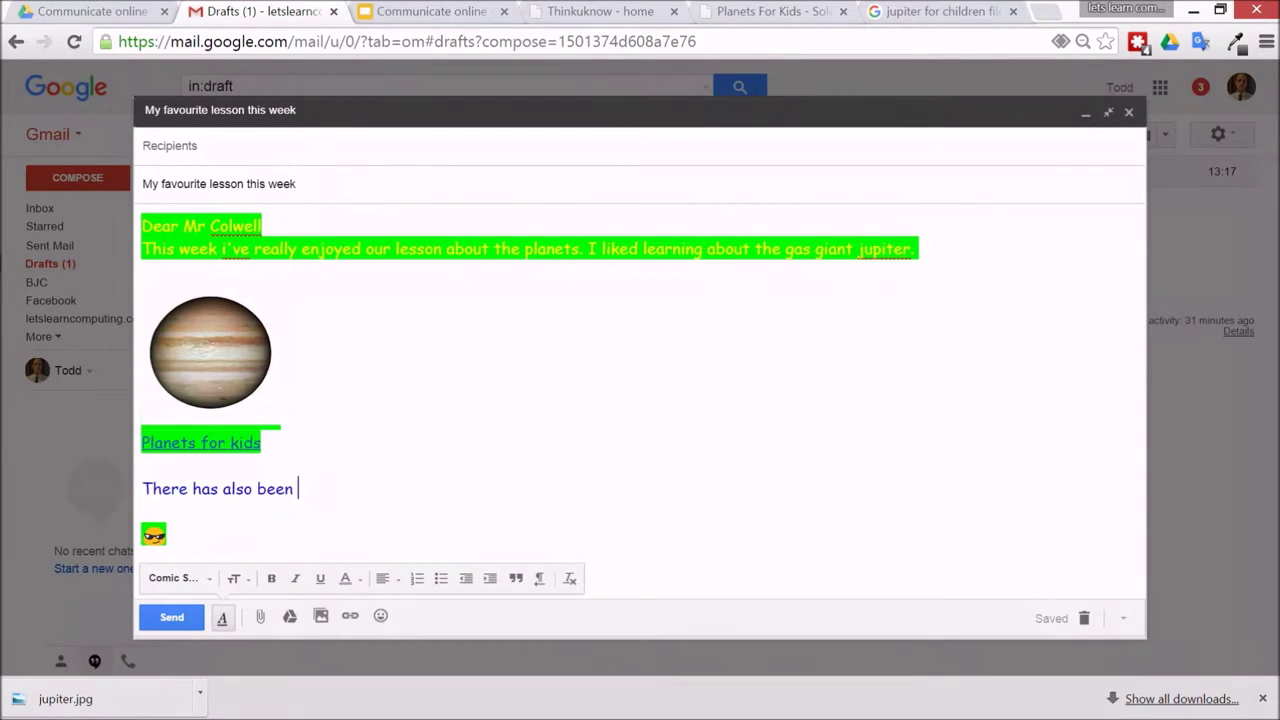
# Add a numbered list with Saturn and Mars below "There has also been" and make the following item a bullet point.
pyautogui.press('Return')
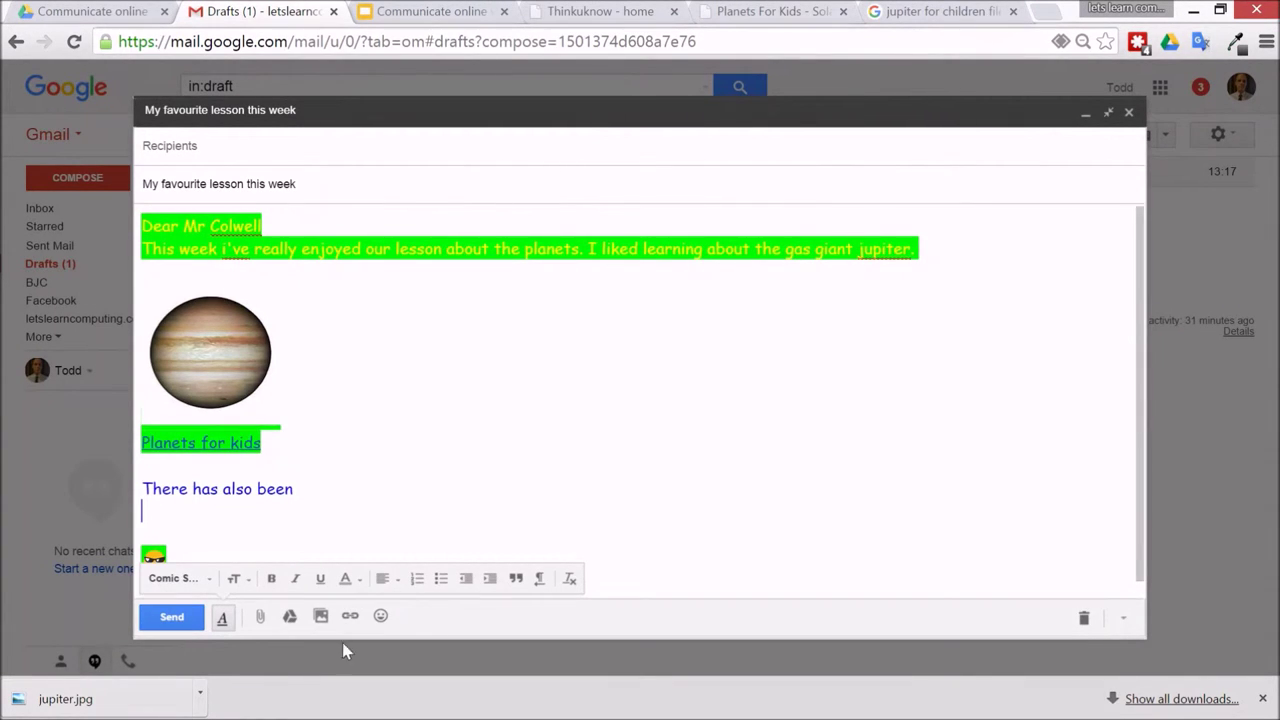
pyautogui.click(419, 580)
pyautogui.write('S')
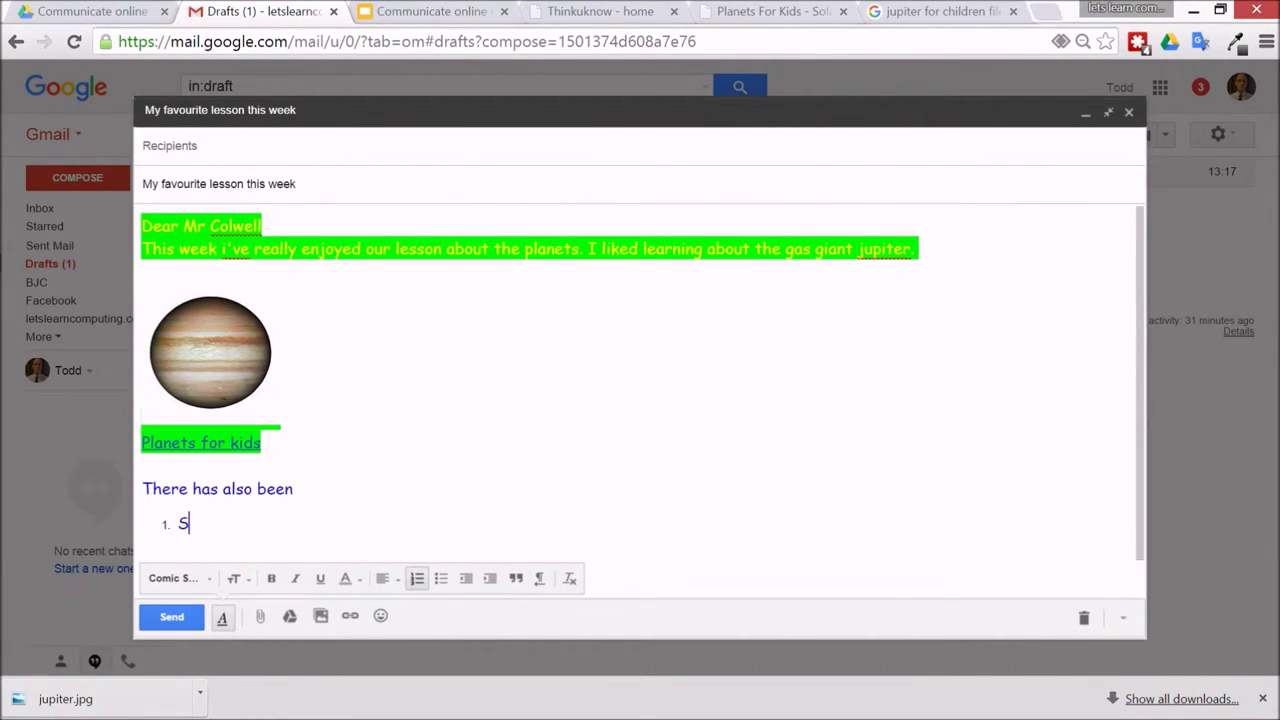
pyautogui.write('aturn')
pyautogui.press('Return')
pyautogui.write('Mars')
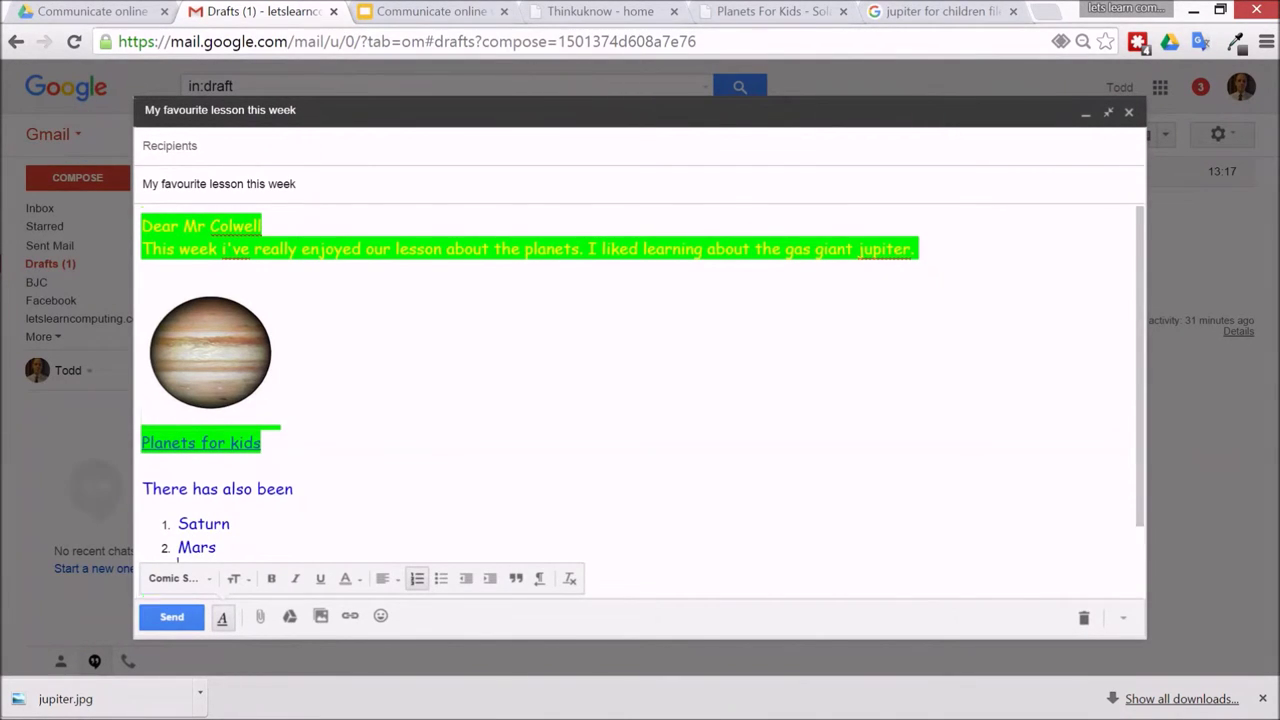
pyautogui.press('Return')
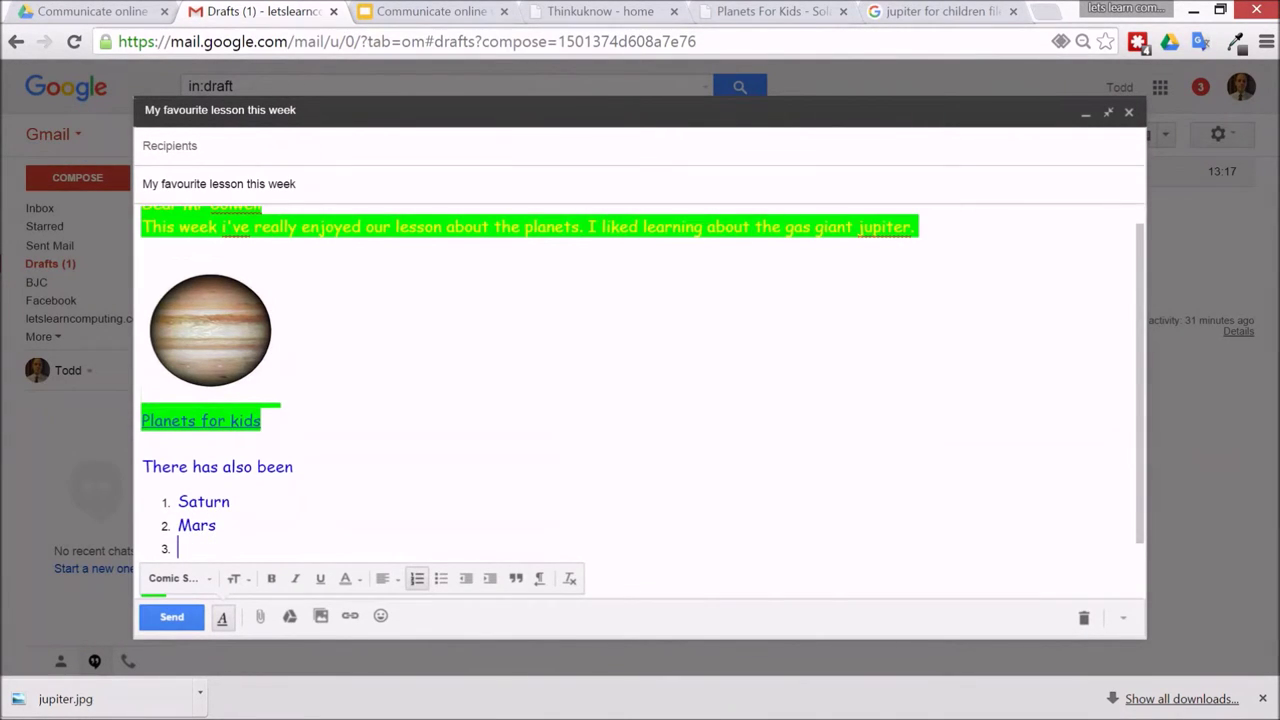
pyautogui.click(441, 578)
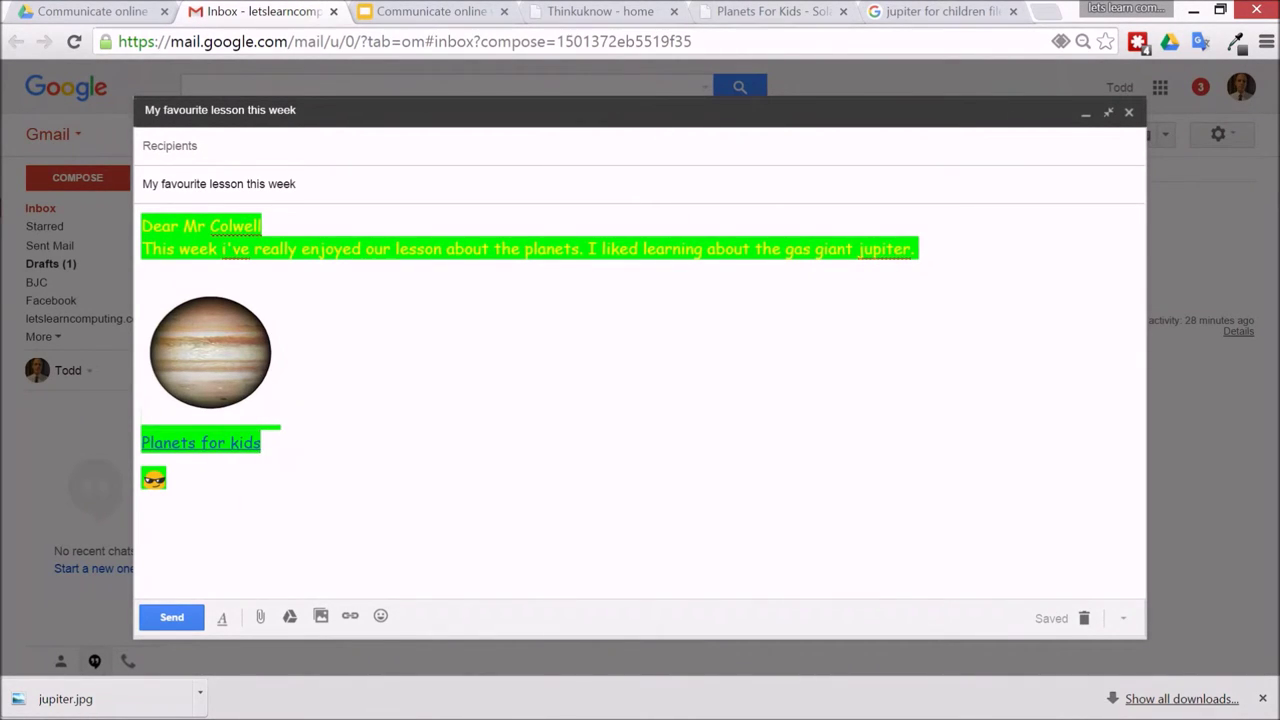
# Close the draft and go to the Signature section of the general Gmail settings.
pyautogui.click(422, 158)
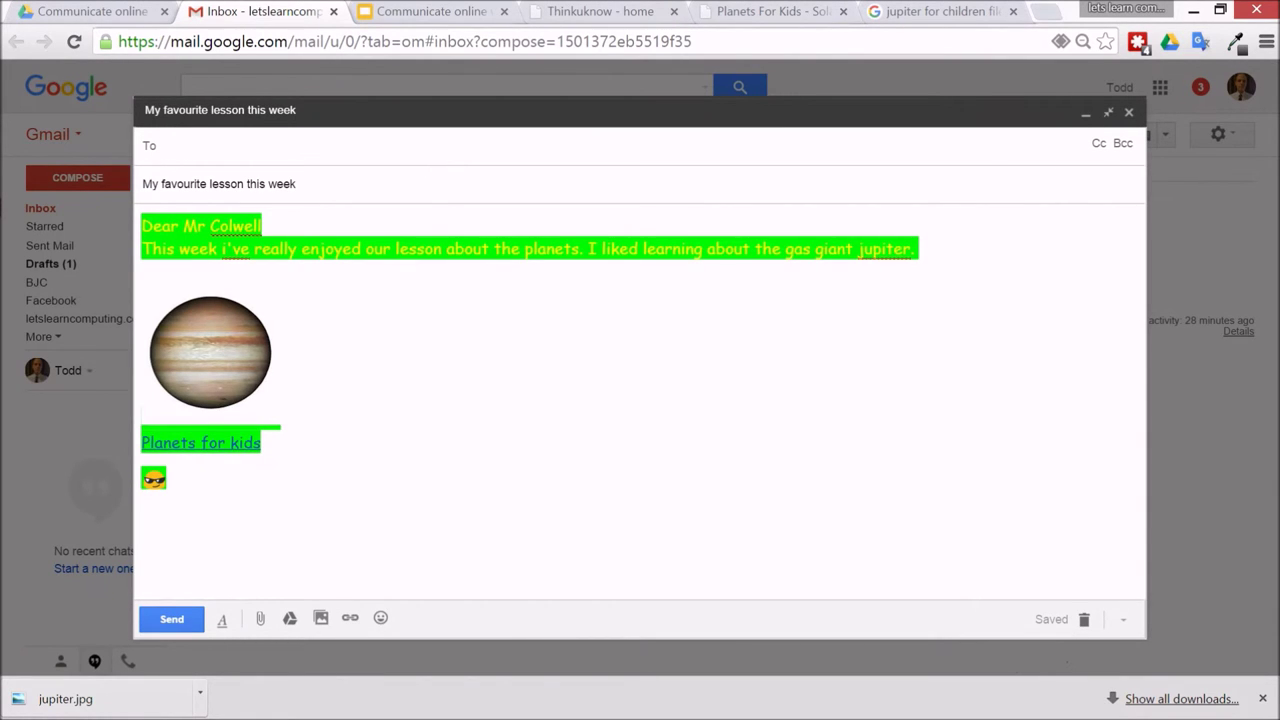
pyautogui.click(1129, 112)
pyautogui.click(1240, 137)
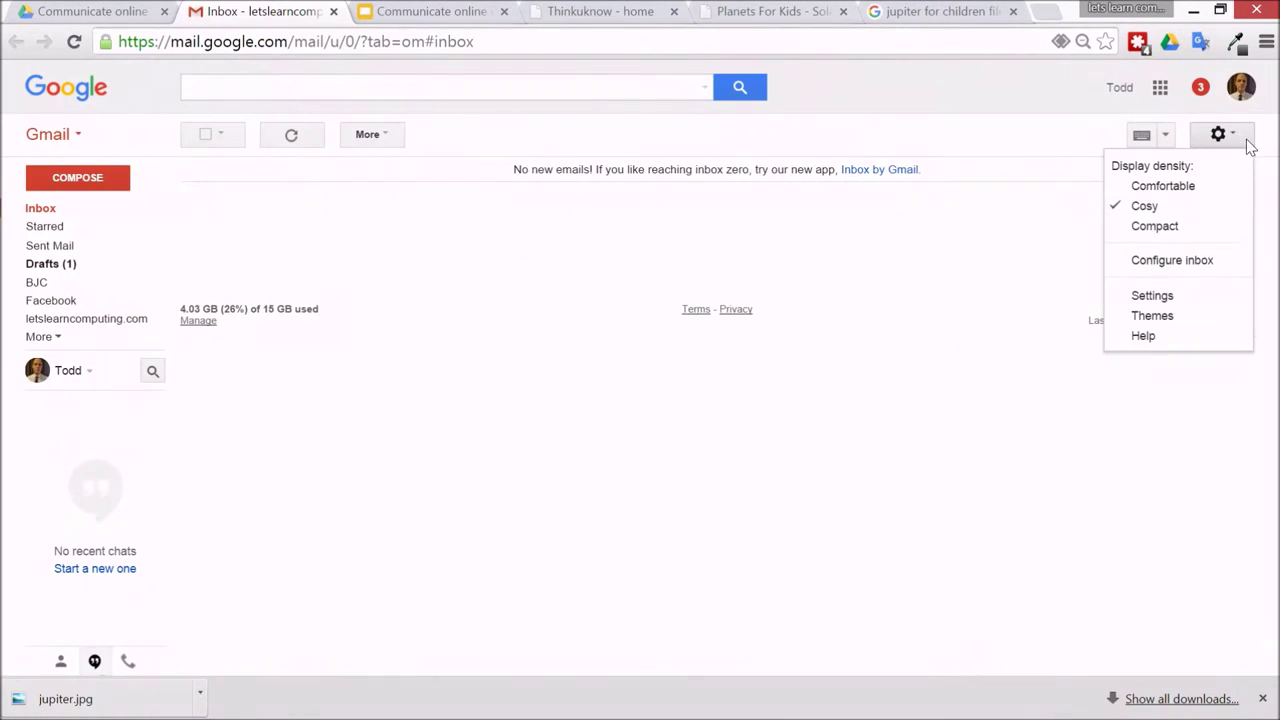
pyautogui.click(1200, 296)
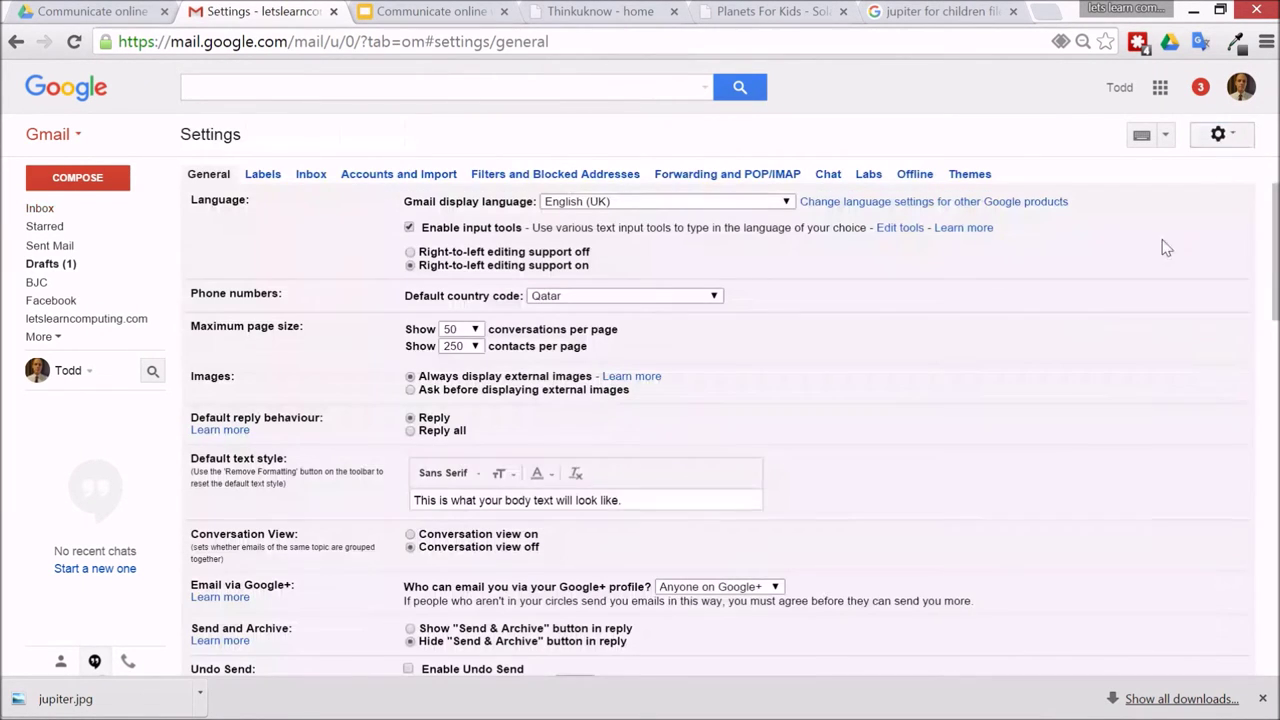
pyautogui.scroll(-3, 779, 523)
pyautogui.scroll(-4, 779, 523)
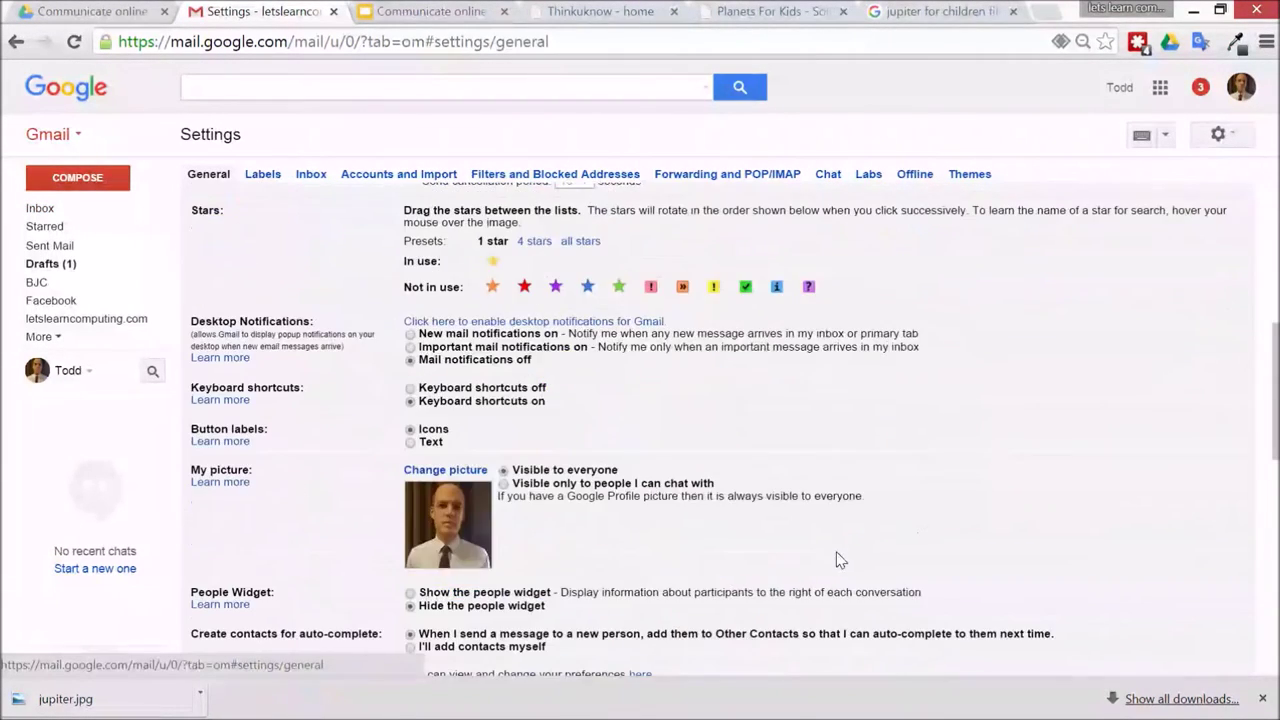
pyautogui.scroll(-1, 983, 539)
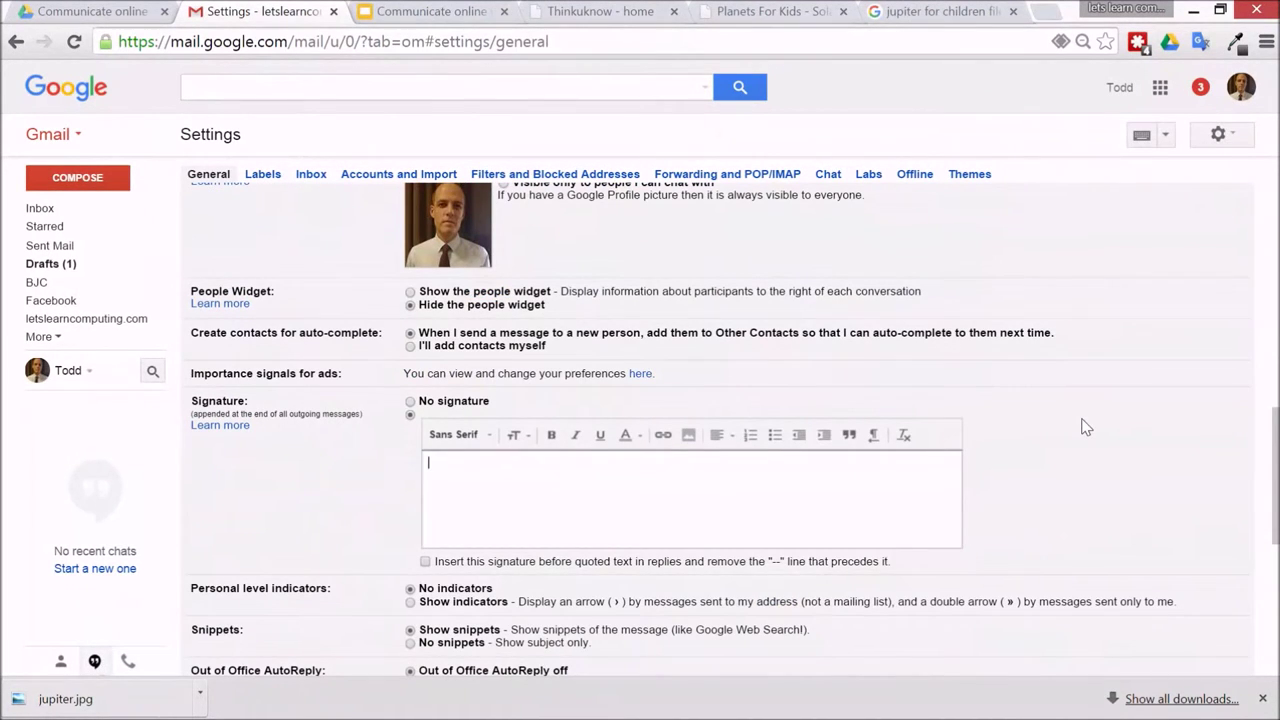
# Enter a signature of "From" followed by the teacher's name, choose Comic Sans MS as its font, and save the settings.
pyautogui.write('From Mr Colwell')
pyautogui.click(486, 437)
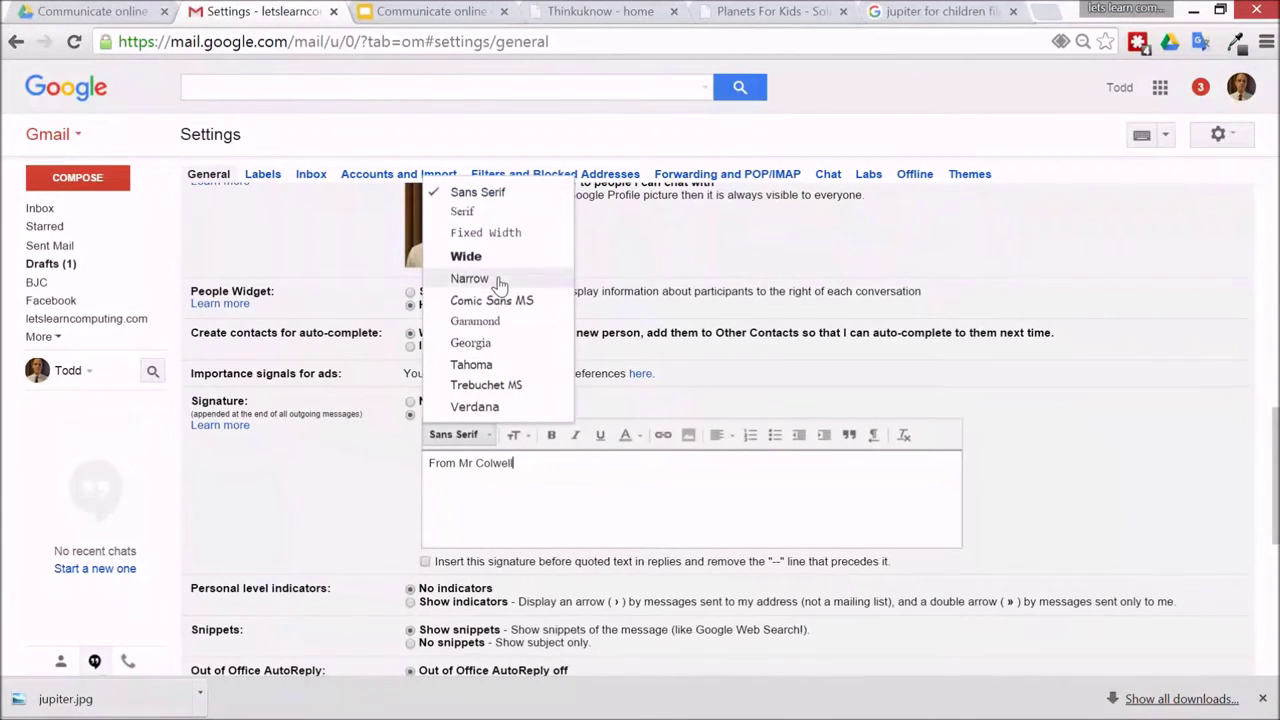
pyautogui.click(490, 300)
pyautogui.scroll(-3, 519, 511)
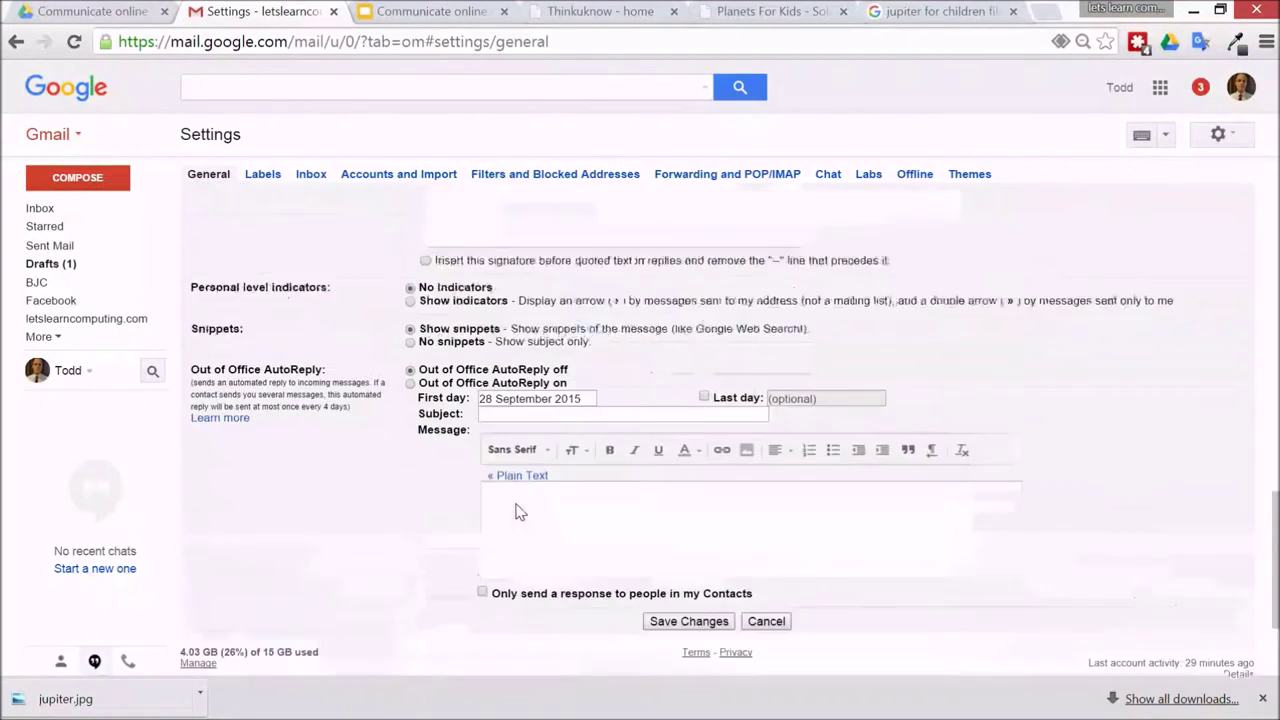
pyautogui.scroll(-2, 519, 511)
pyautogui.click(655, 458)
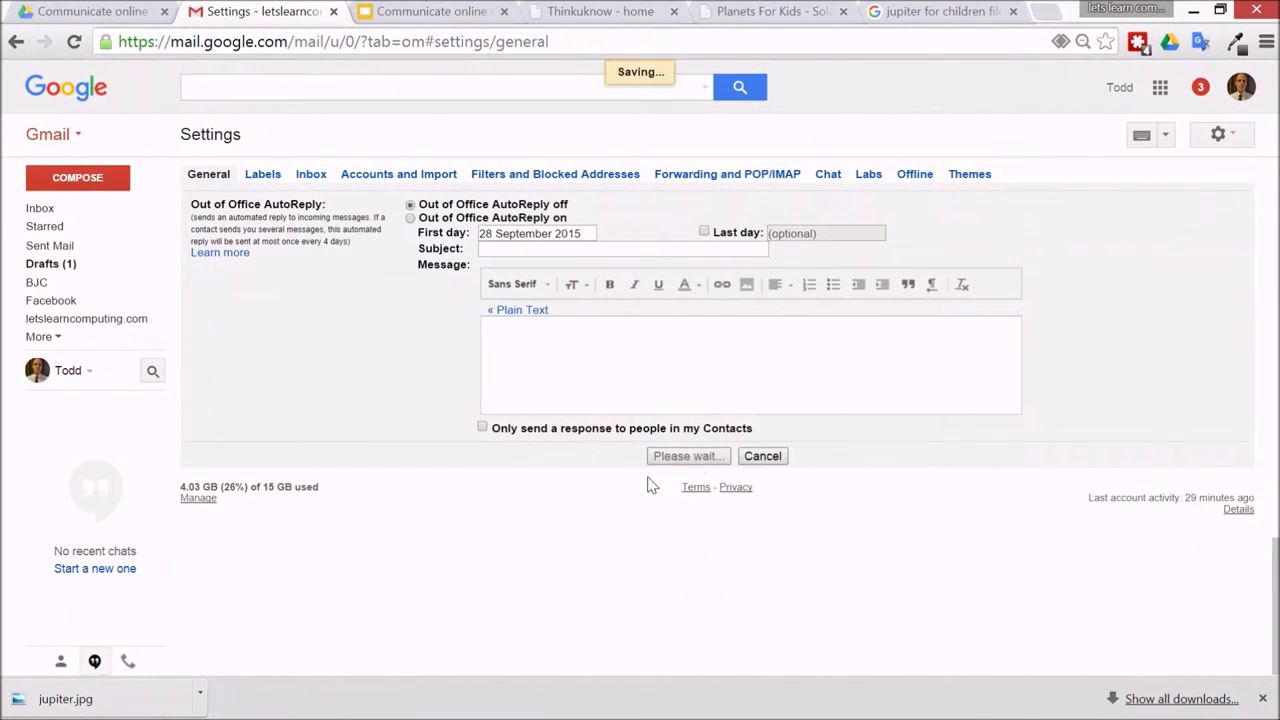
# Reopen the draft "My favourite lesson this week" and turn on underlining in the message body.
pyautogui.click(50, 264)
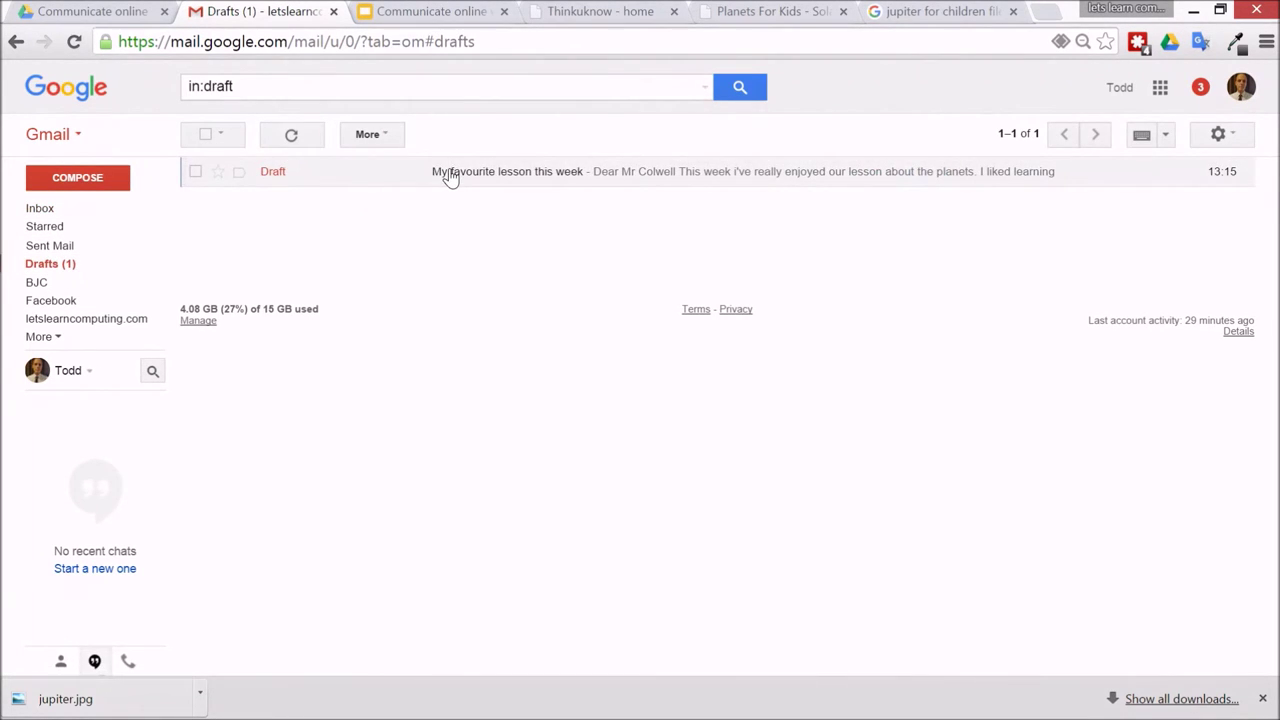
pyautogui.click(450, 174)
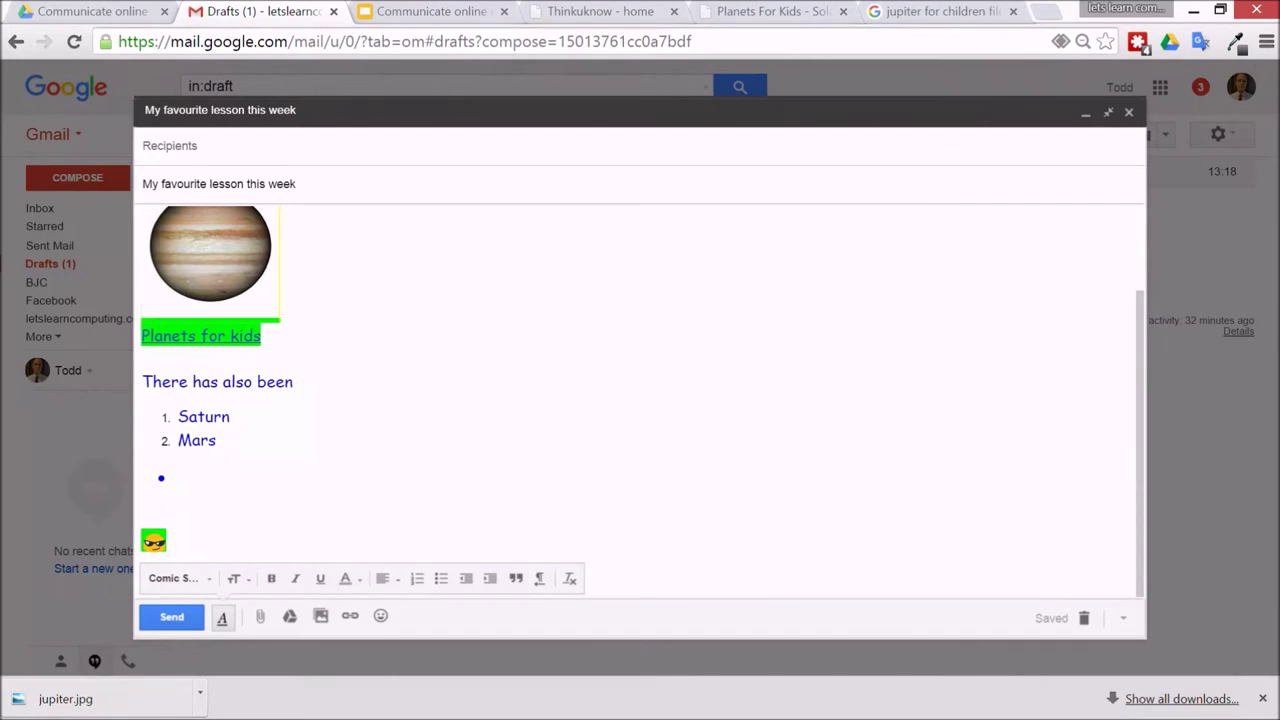
pyautogui.hotkey('ctrl', 'u')
# Check the Challenge activities slide and download the "Jupiter is the fifth planet from the sun" presentation from the "jupiter for children filetype:pptx" search results.
pyautogui.hotkey('ctrl', 'Tab')
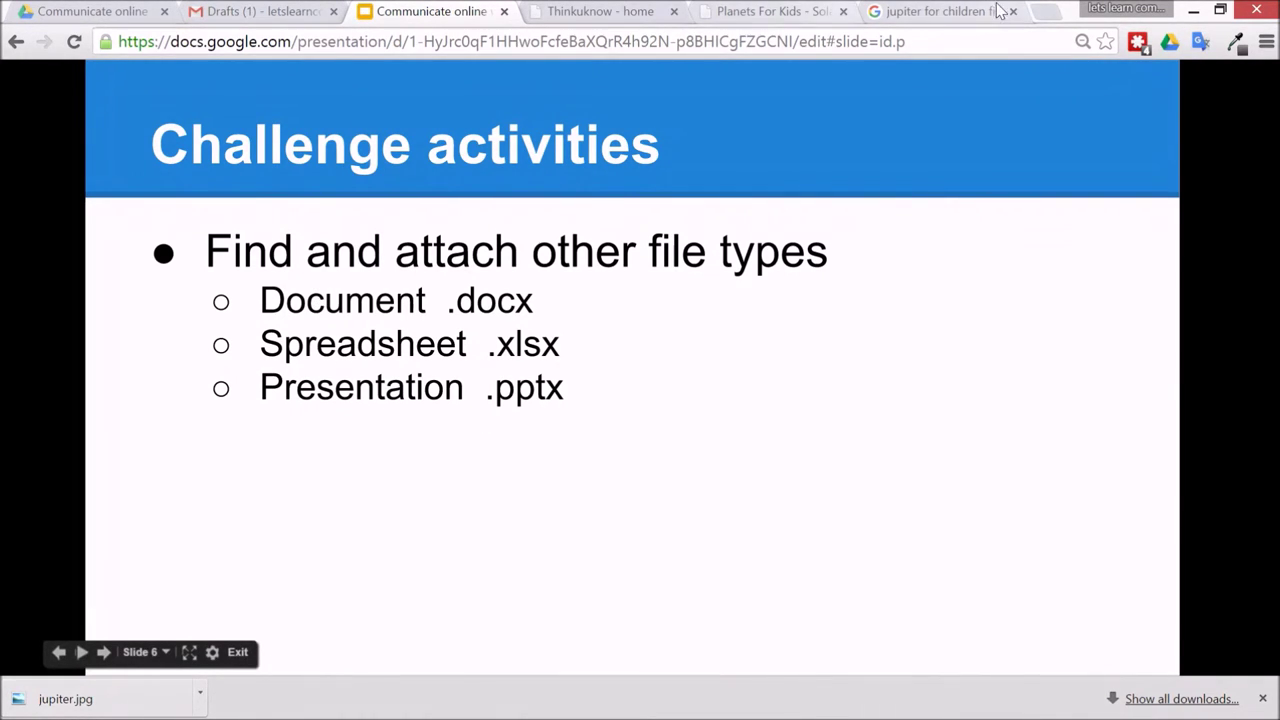
pyautogui.click(940, 11)
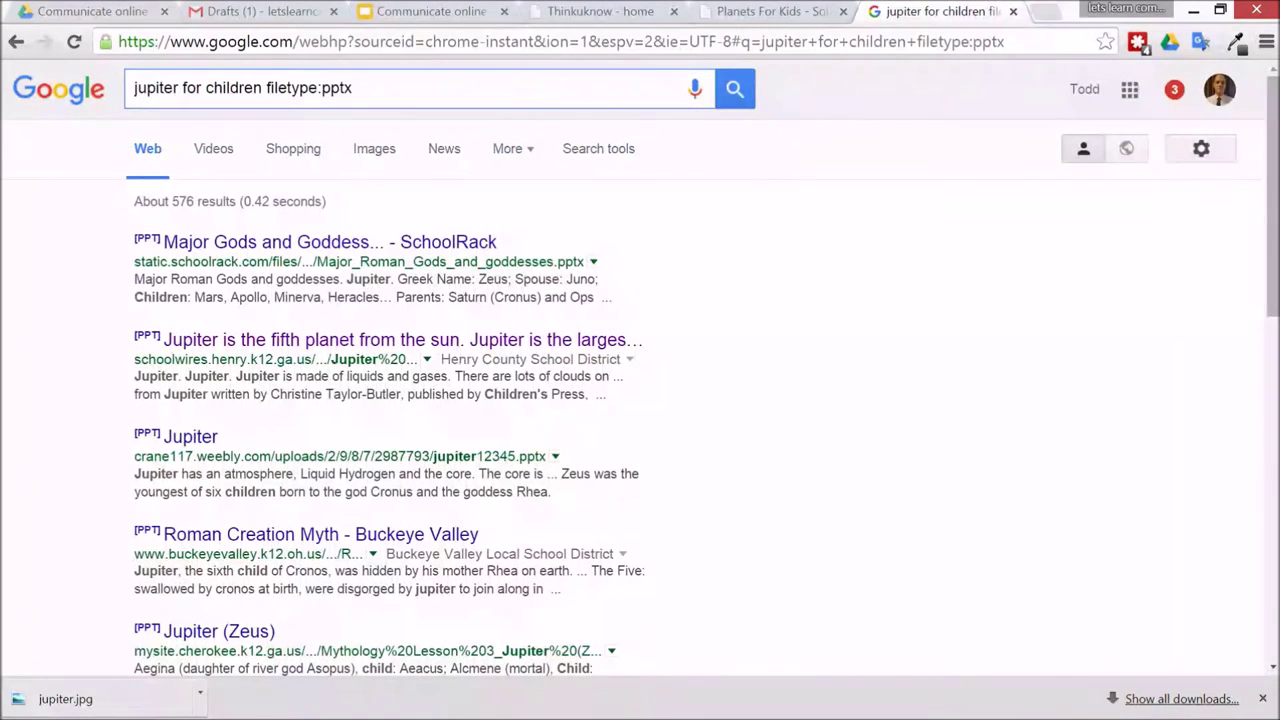
pyautogui.moveTo(262, 87); pyautogui.dragTo(205, 87)
pyautogui.click(289, 87)
pyautogui.press('super+plus')
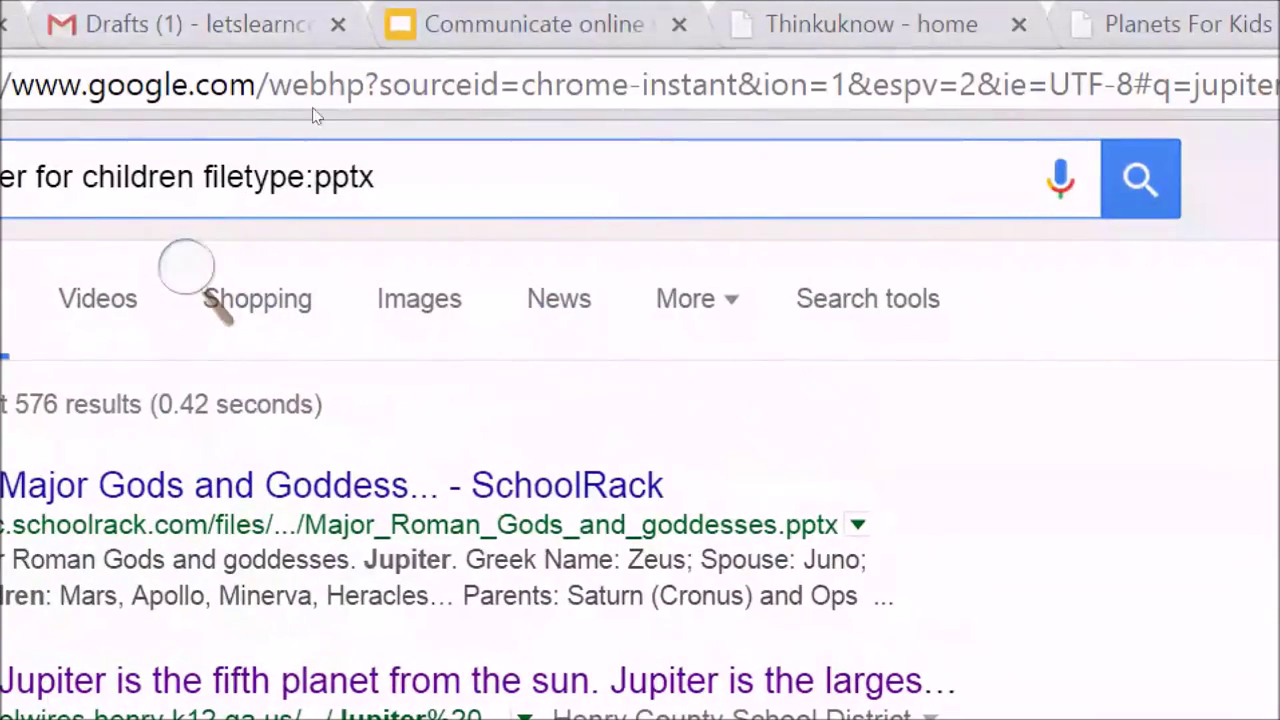
pyautogui.press('super+minus')
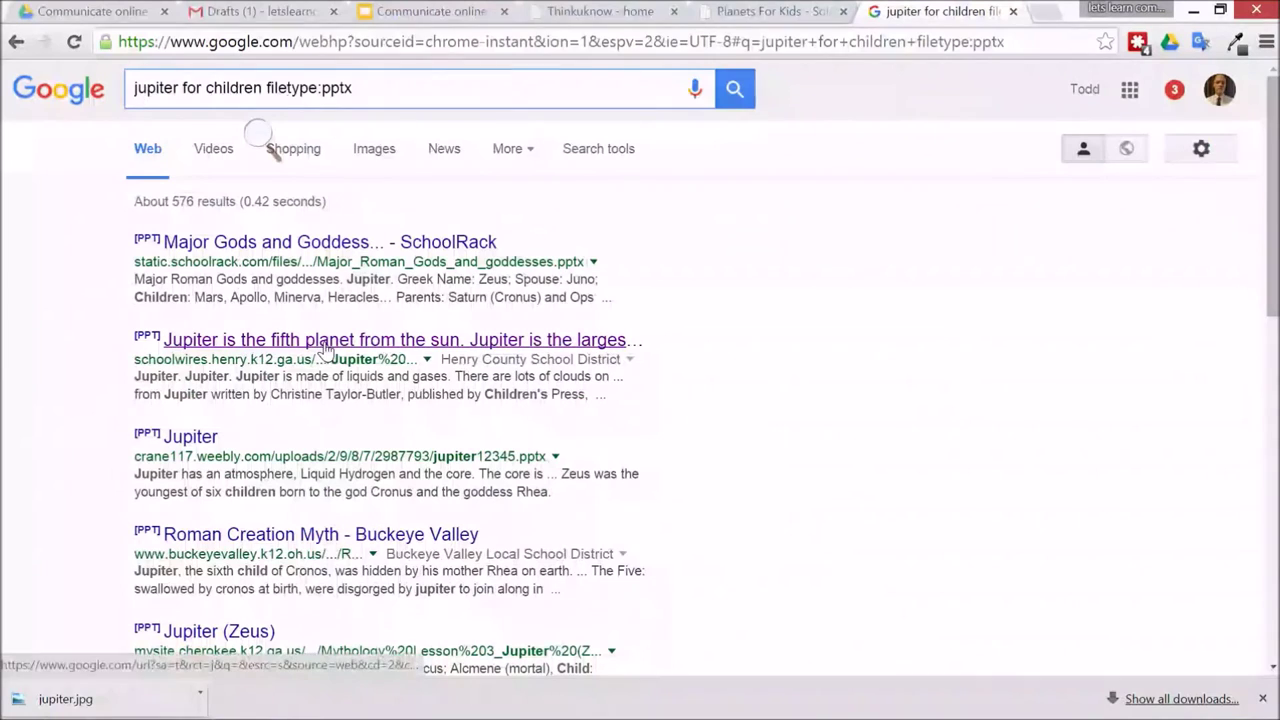
pyautogui.click(325, 341)
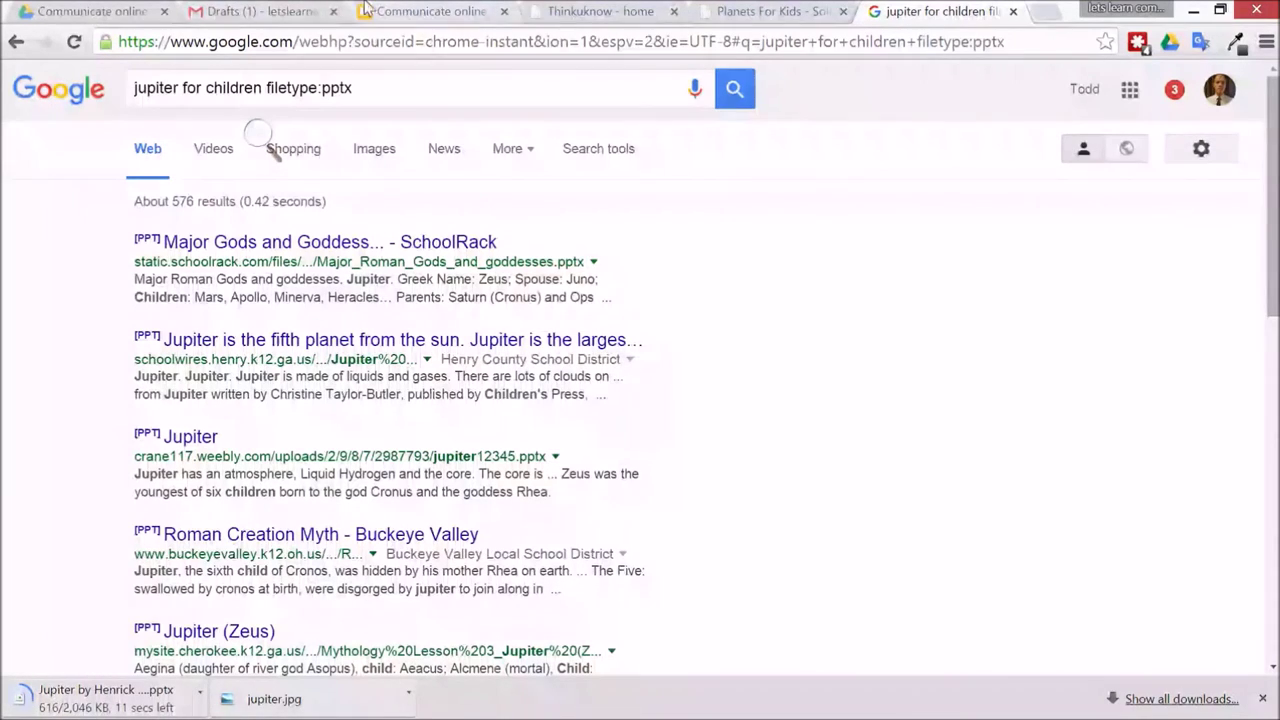
# Attach the downloaded Jupiter PowerPoint presentation from the Downloads folder to the Gmail draft.
pyautogui.click(255, 11)
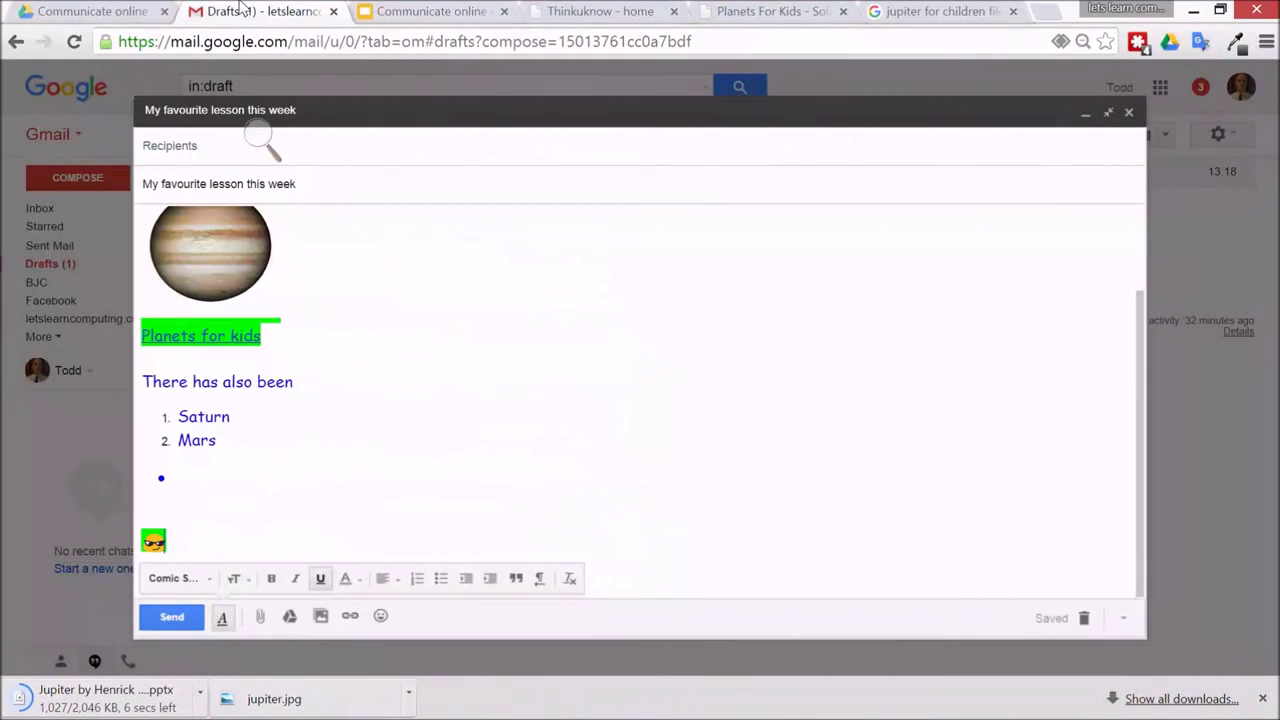
pyautogui.click(261, 618)
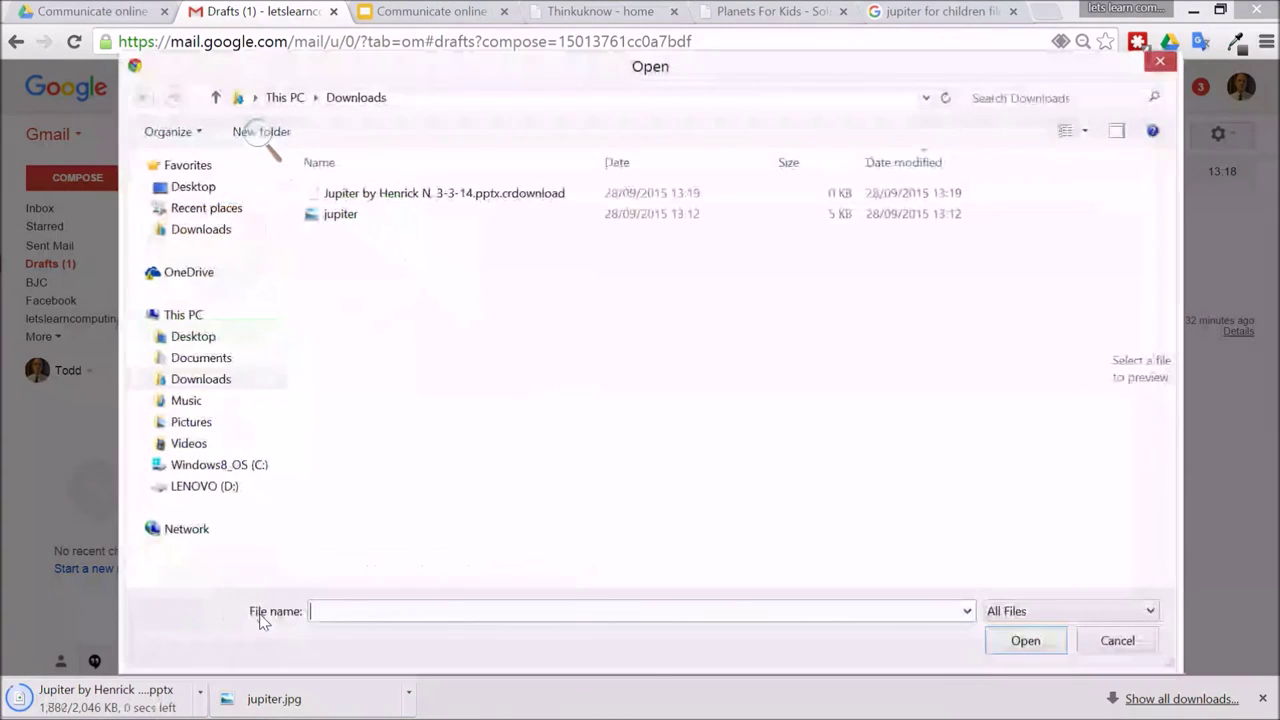
pyautogui.click(343, 214)
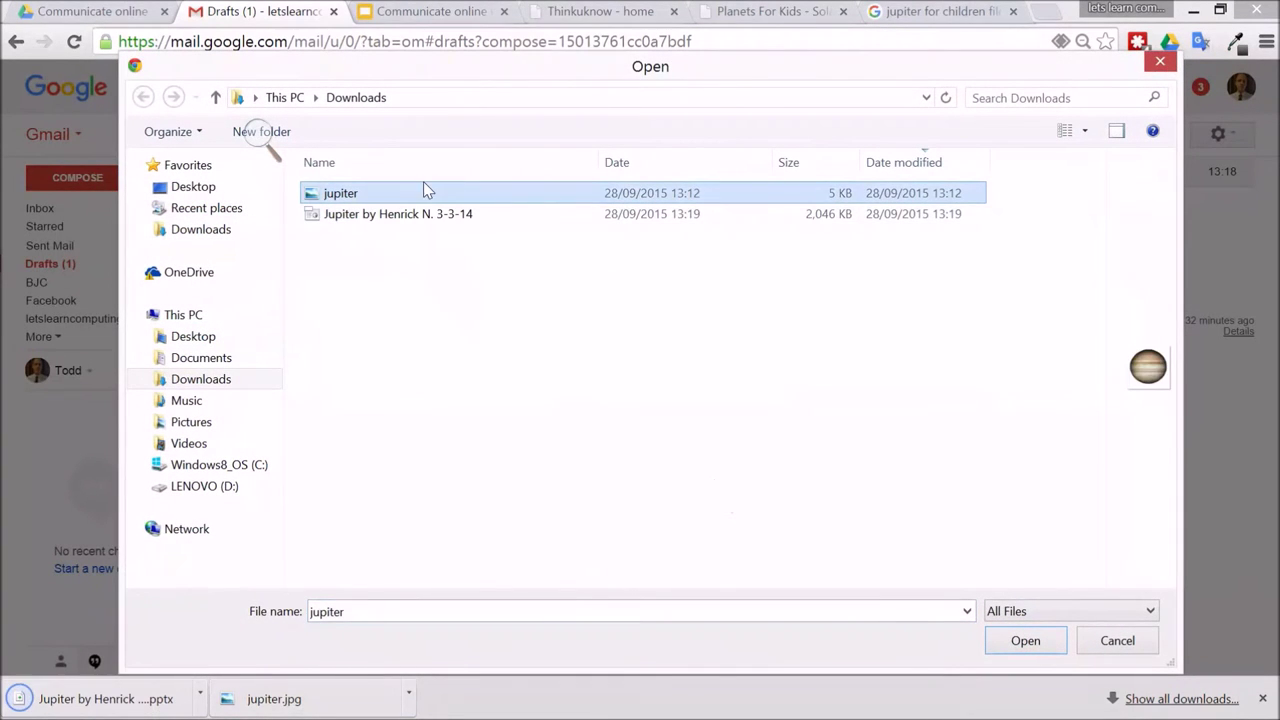
pyautogui.click(420, 216)
pyautogui.click(1023, 640)
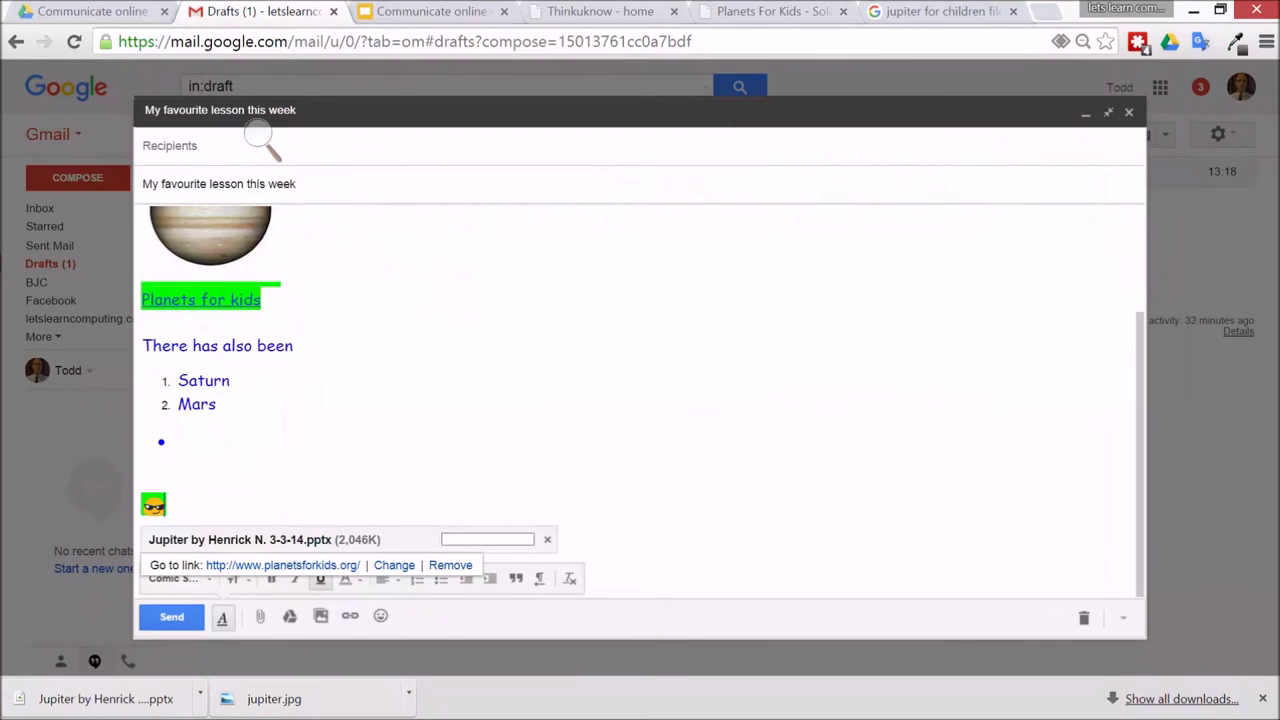